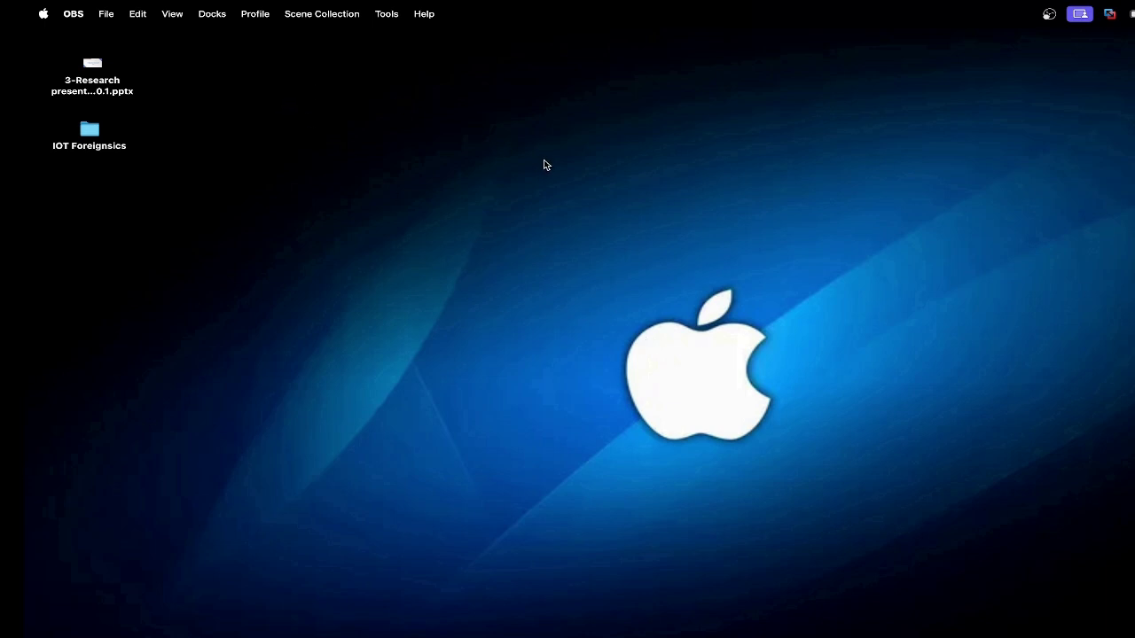
Step: Open About This Mac and highlight the Apple M3 Pro chip name
{"action": "left_click", "coordinate": [44, 18]}
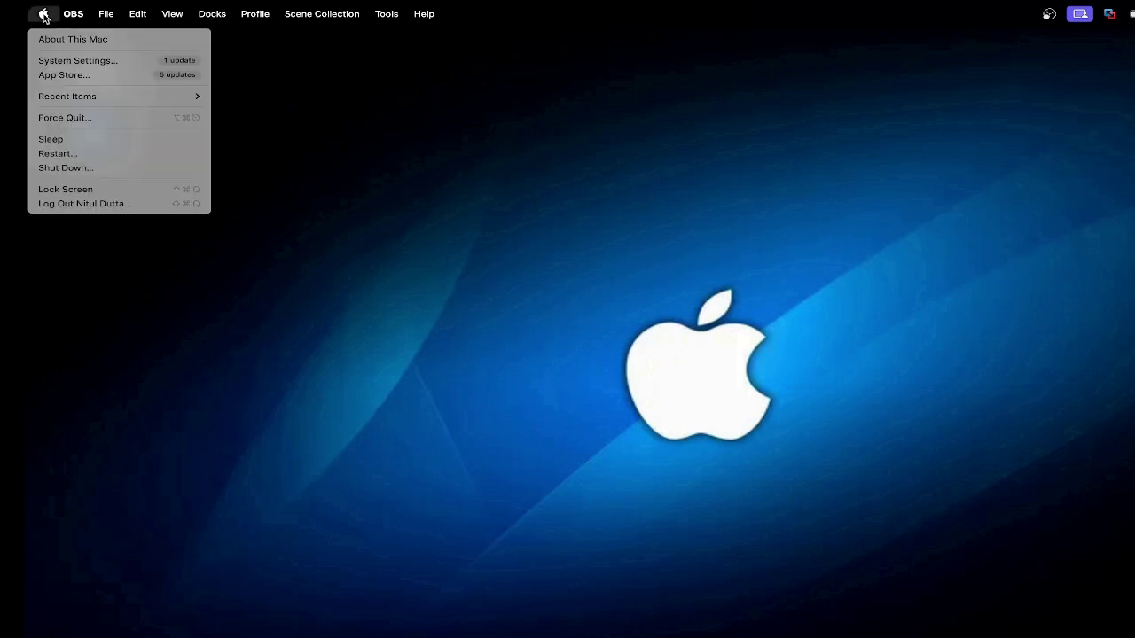
{"action": "left_click", "coordinate": [78, 40]}
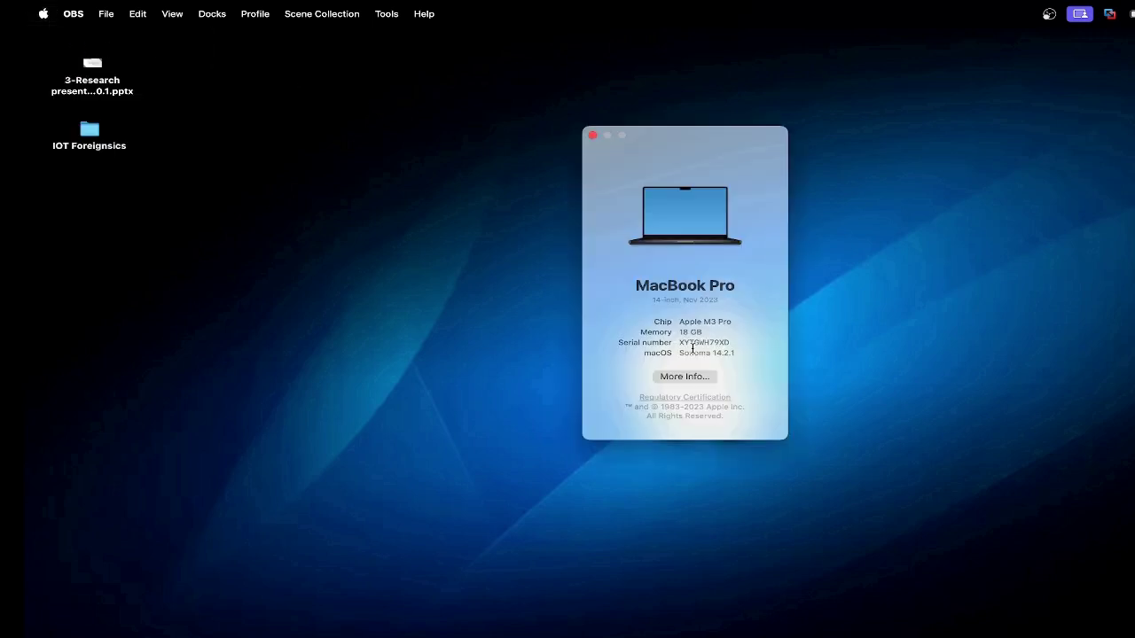
{"action": "left_click_drag", "start_coordinate": [679, 322], "coordinate": [747, 329]}
Step: Close About This Mac, go to kali.org and open its download page
{"action": "left_click", "coordinate": [592, 135]}
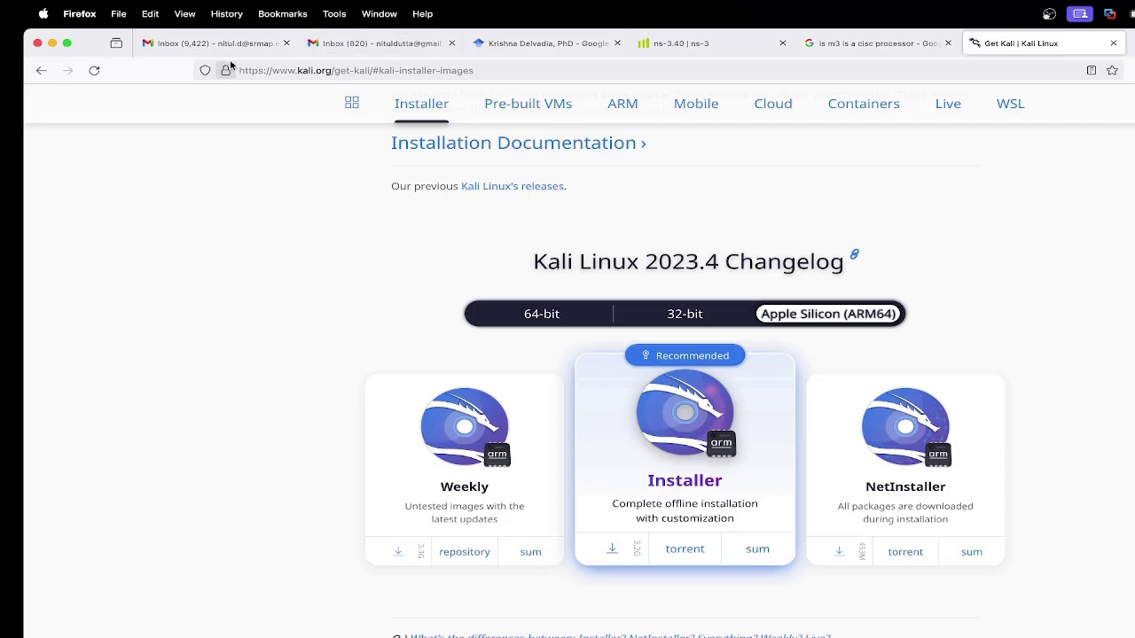
{"action": "left_click", "coordinate": [514, 69]}
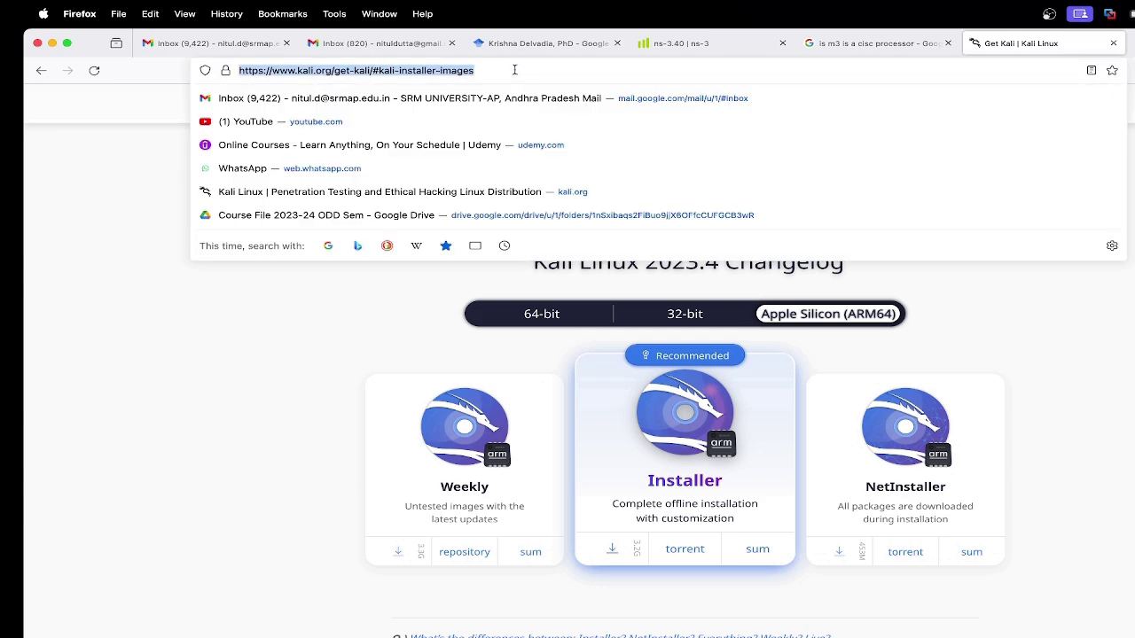
{"action": "type", "text": "kali.org/"}
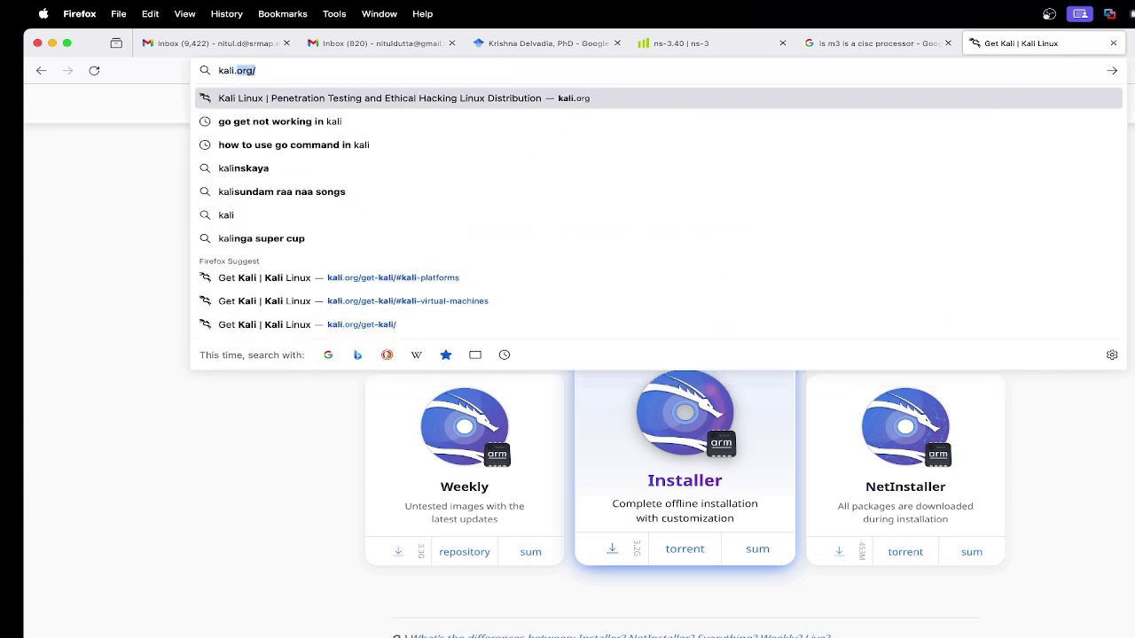
{"action": "key", "text": "Return"}
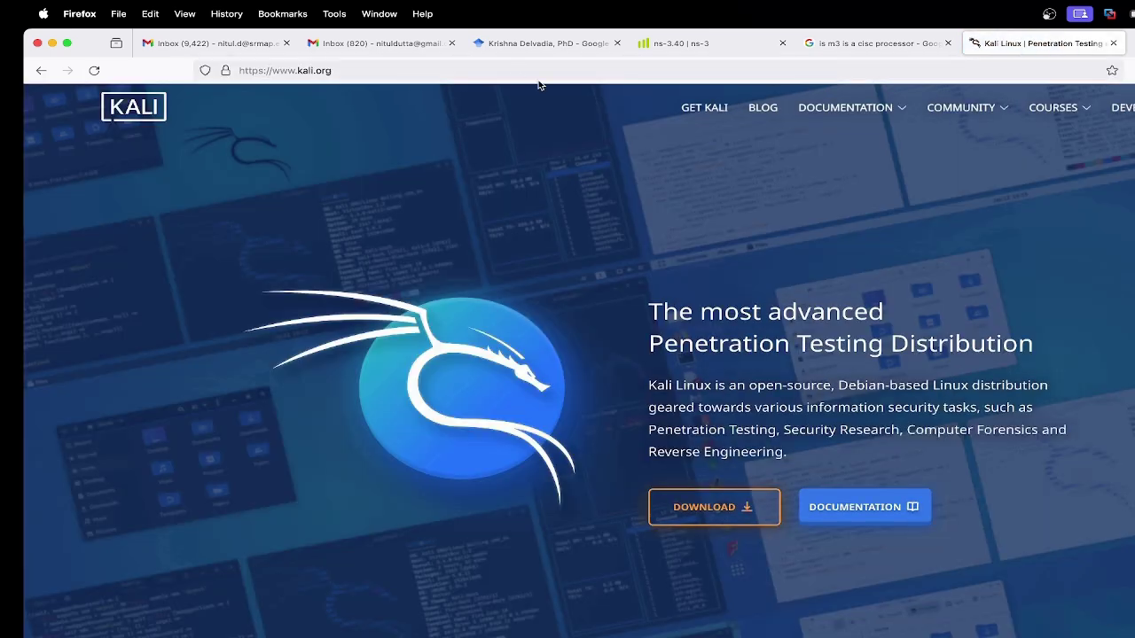
{"action": "left_click", "coordinate": [729, 508]}
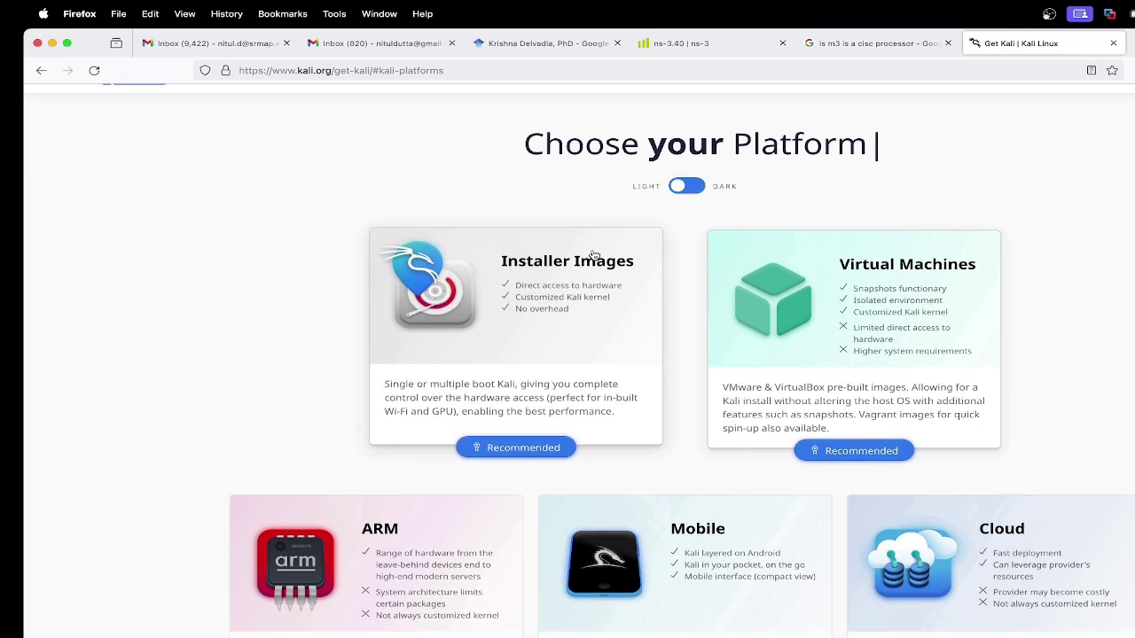
Step: Show the Installer Images section with the Apple Silicon (ARM64) builds selected
{"action": "scroll", "coordinate": [593, 254], "scroll_direction": "down", "scroll_amount": 2}
{"action": "scroll", "coordinate": [593, 255], "scroll_direction": "down", "scroll_amount": 1}
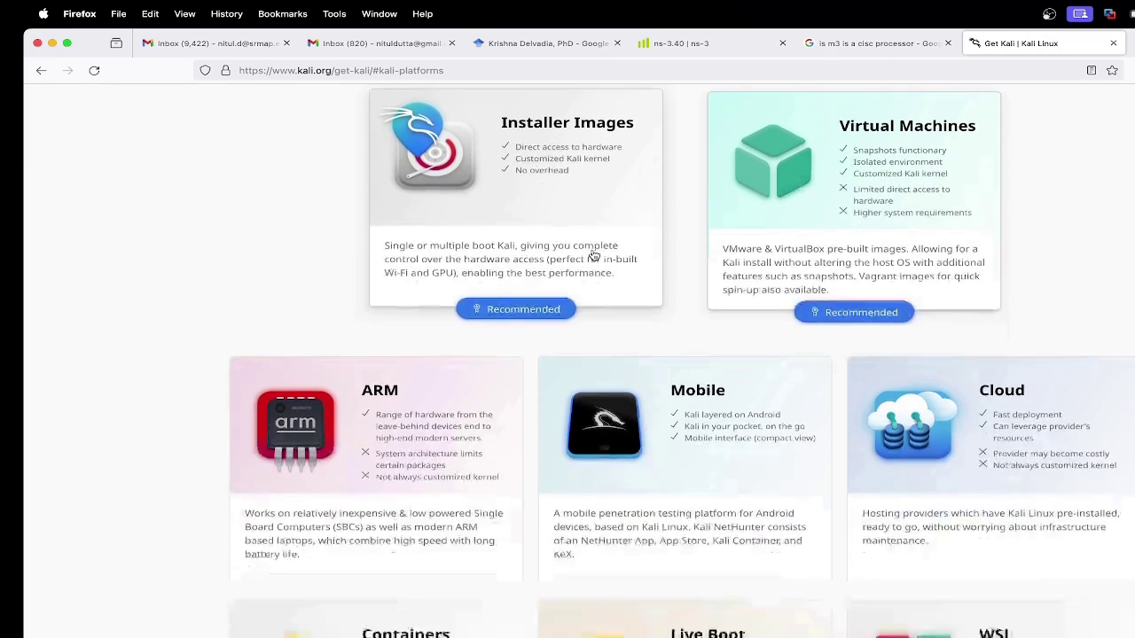
{"action": "scroll", "coordinate": [593, 254], "scroll_direction": "up", "scroll_amount": 1}
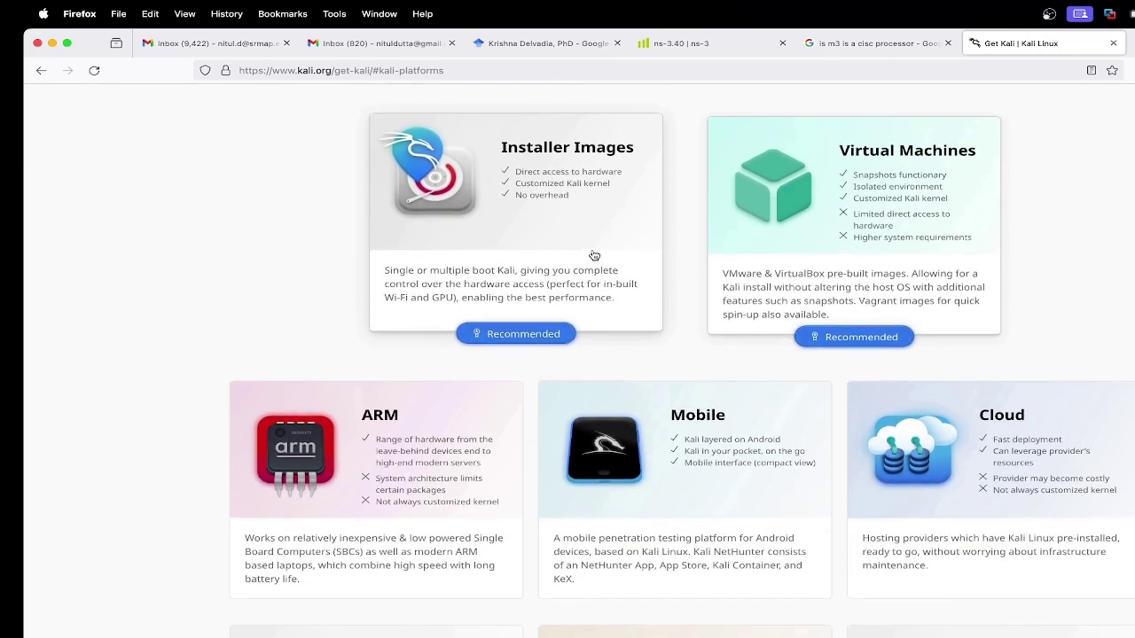
{"action": "left_click", "coordinate": [563, 185]}
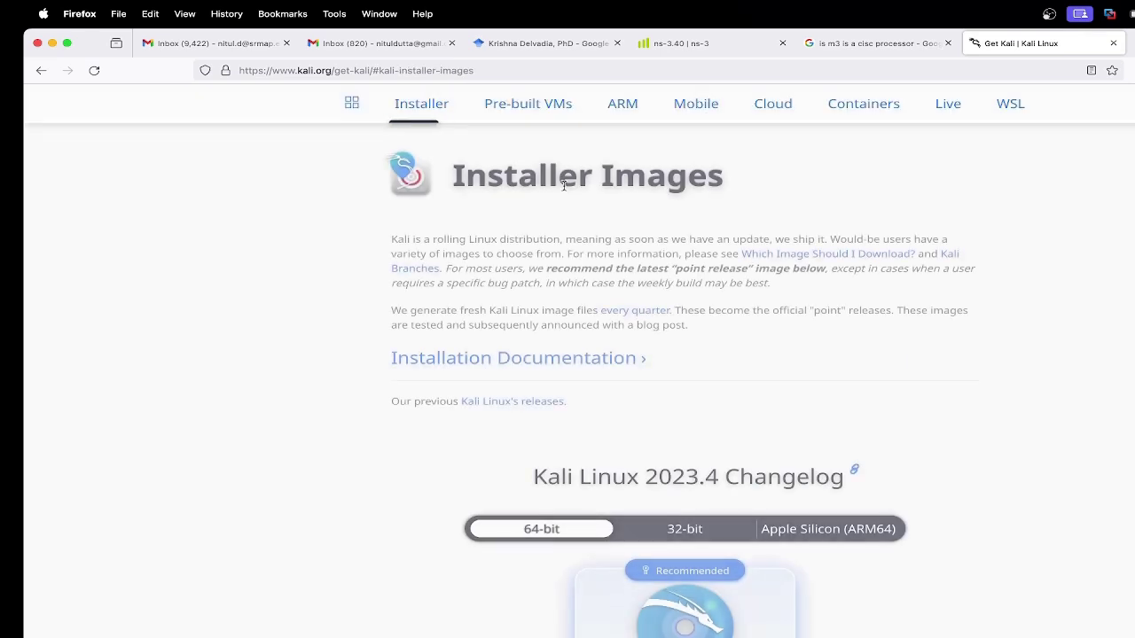
{"action": "scroll", "coordinate": [830, 430], "scroll_direction": "down", "scroll_amount": 1}
{"action": "left_click", "coordinate": [847, 481]}
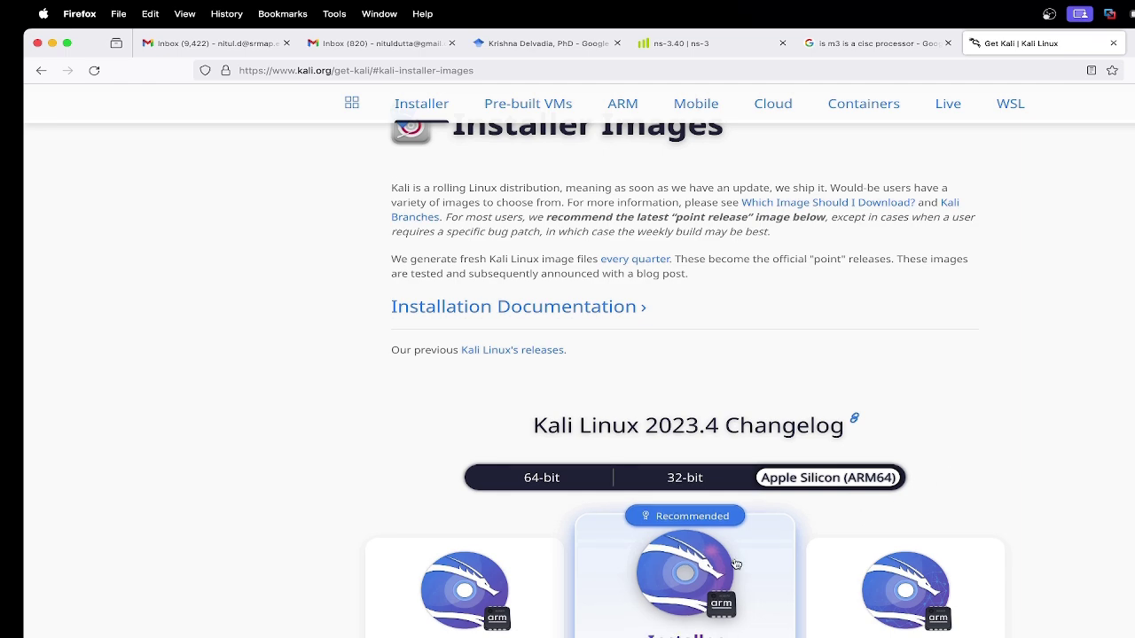
Step: Scroll the Kali download page, then minimize Firefox to reveal the macOS desktop
{"action": "scroll", "coordinate": [736, 565], "scroll_direction": "down", "scroll_amount": 1}
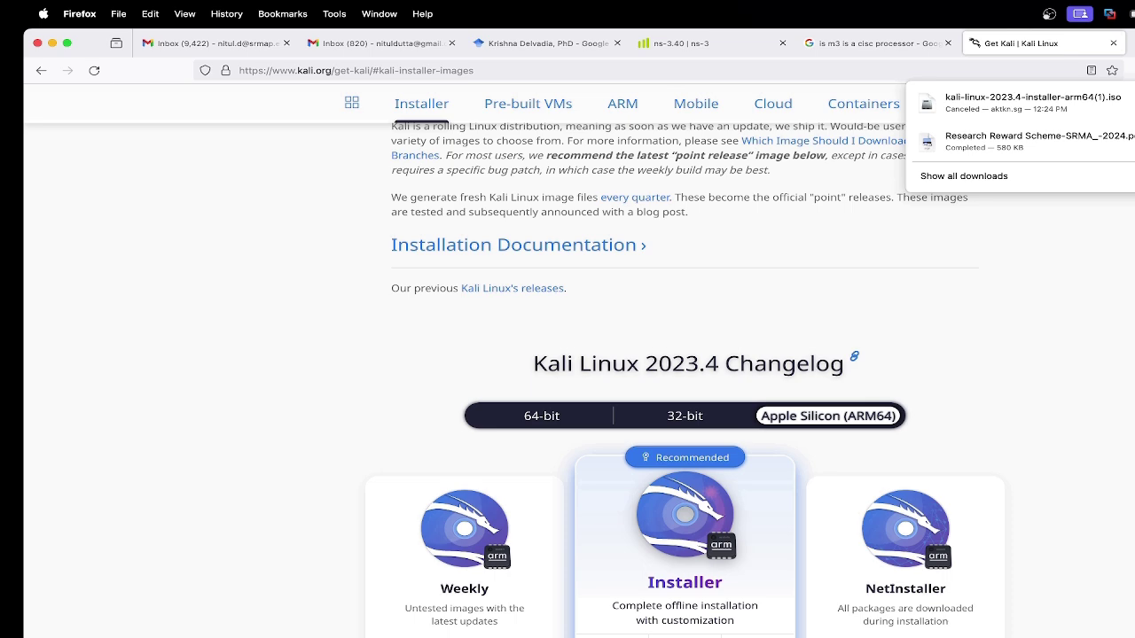
{"action": "left_click", "coordinate": [51, 42]}
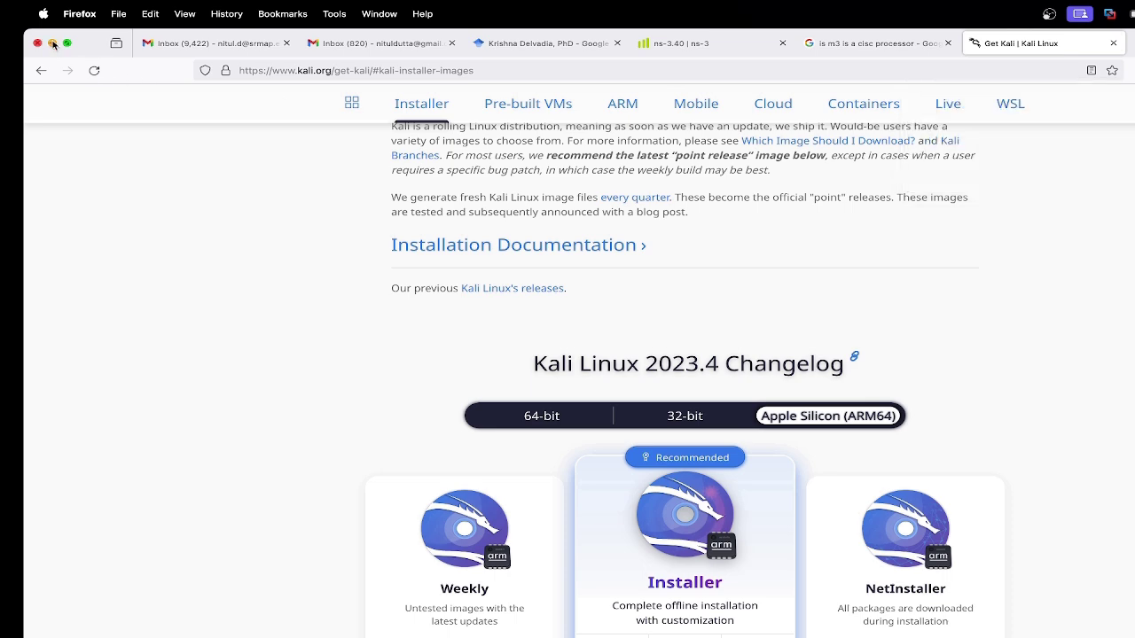
Step: Select Kali-2023 64-bit Arm in the VMware Fusion library and power it on
{"action": "left_click", "coordinate": [302, 296]}
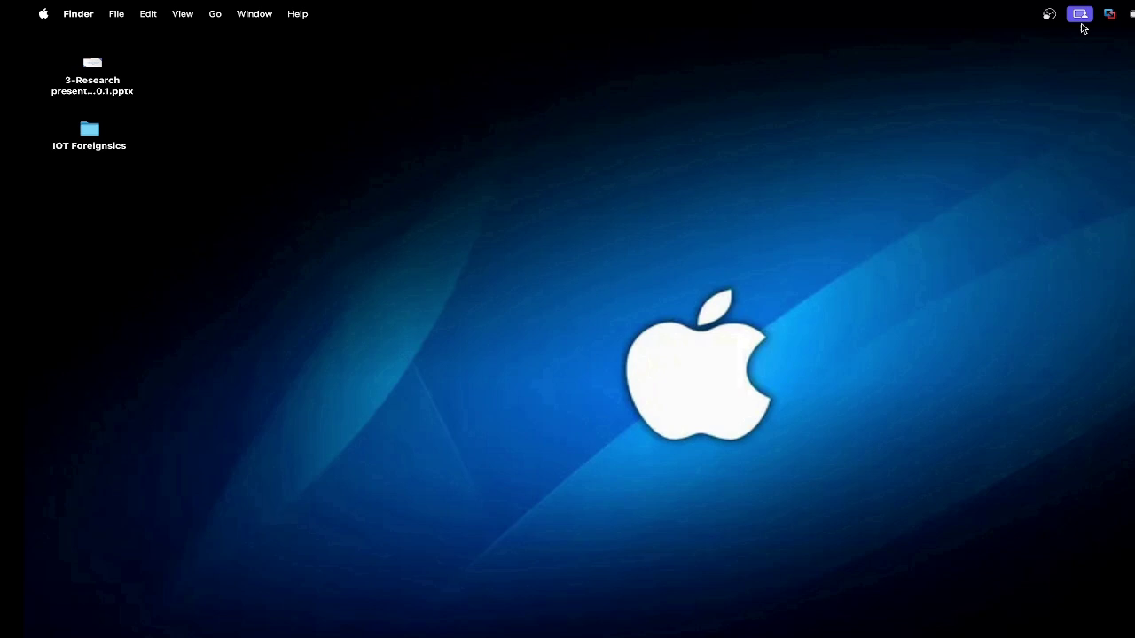
{"action": "left_click", "coordinate": [1110, 14]}
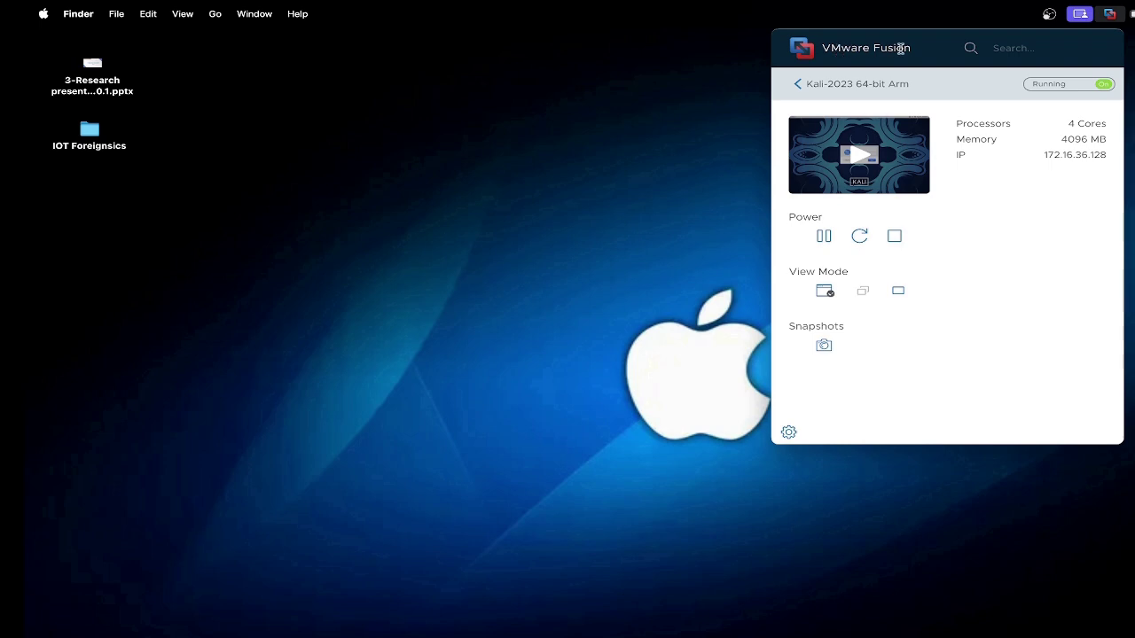
{"action": "left_click", "coordinate": [801, 84]}
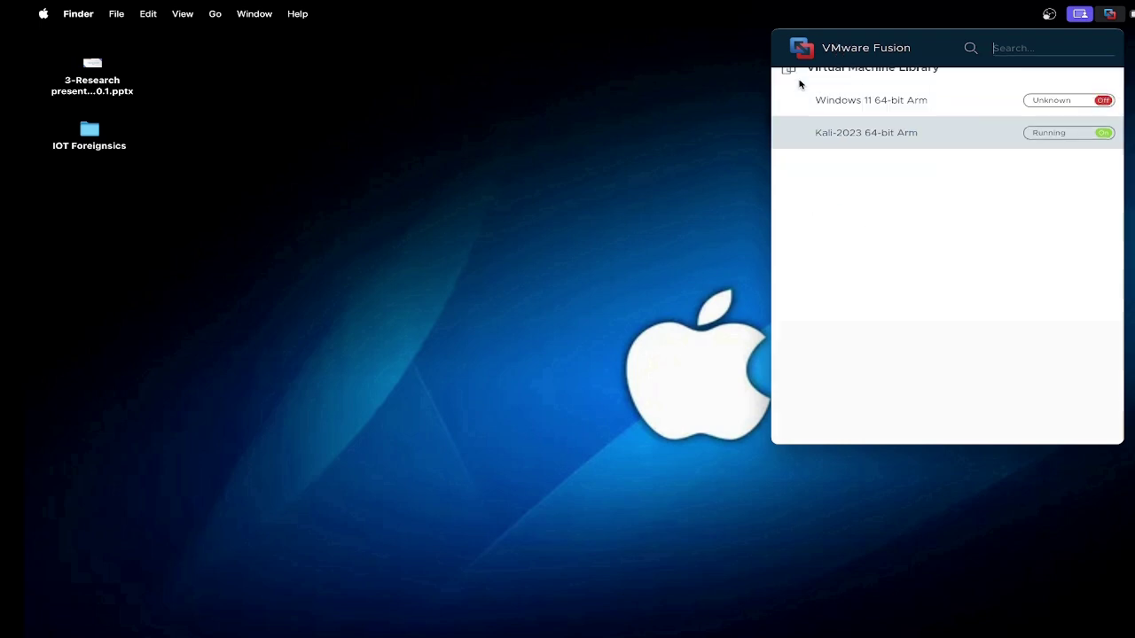
{"action": "double_click", "coordinate": [891, 186]}
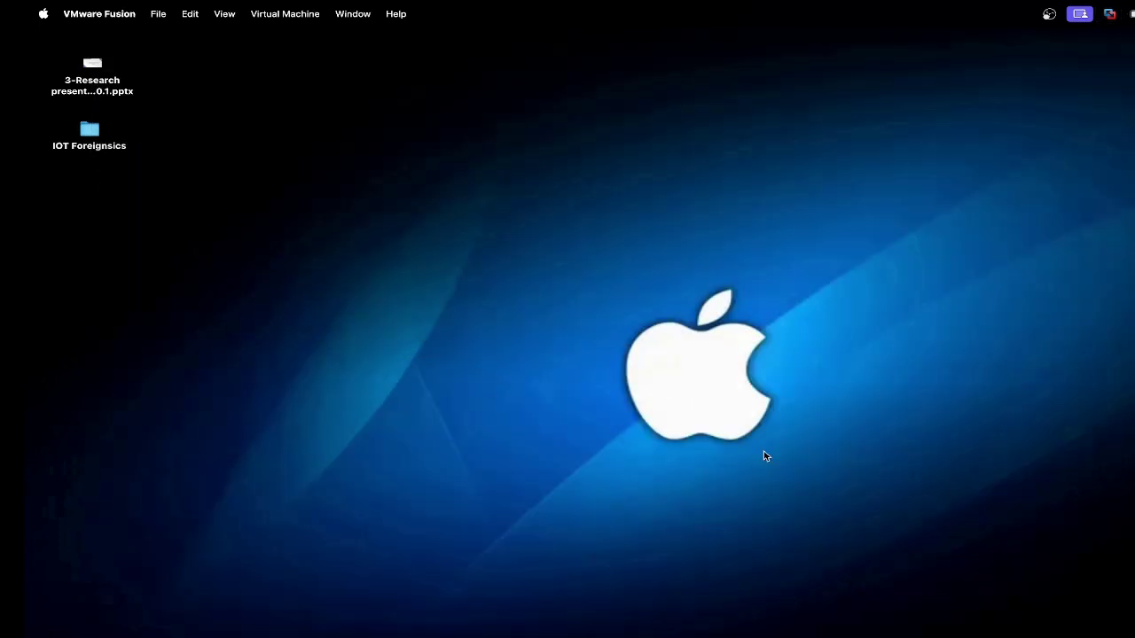
{"action": "left_click", "coordinate": [1110, 17]}
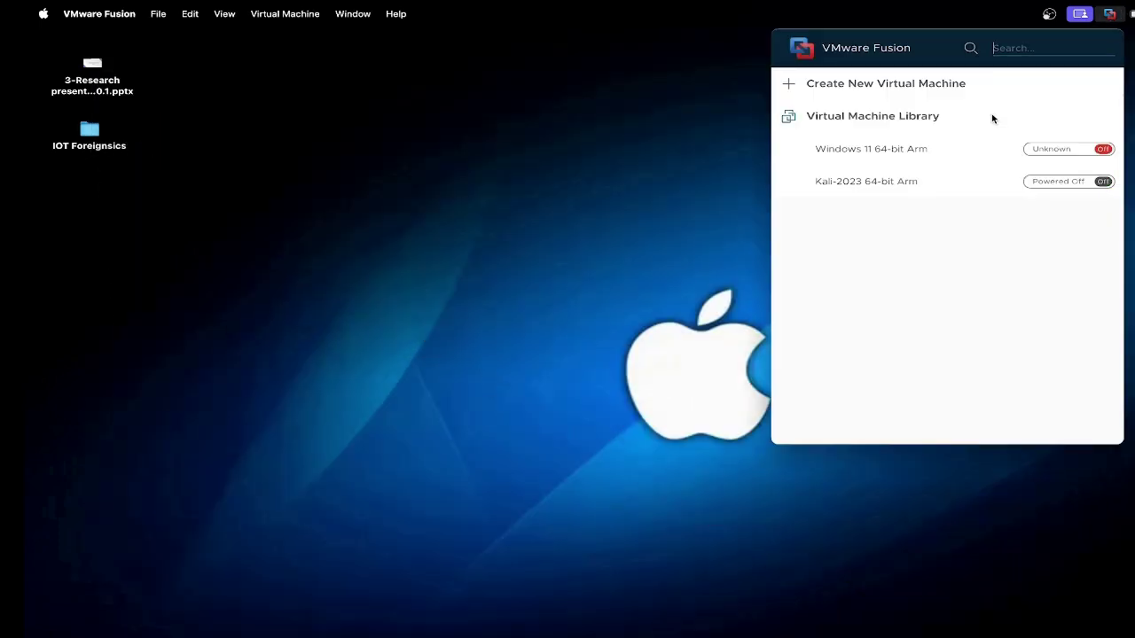
{"action": "left_click", "coordinate": [868, 184]}
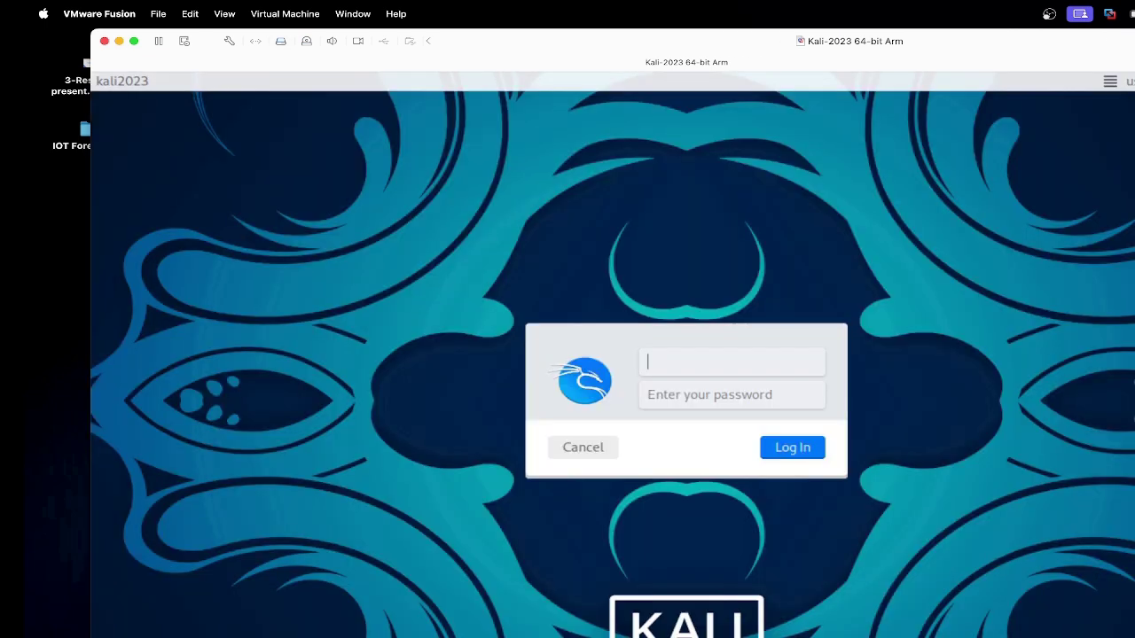
Step: Log in to the Kali VM with the user's username and password
{"action": "type", "text": "nitul"}
{"action": "key", "text": "Tab"}
{"action": "type", "text": "k"}
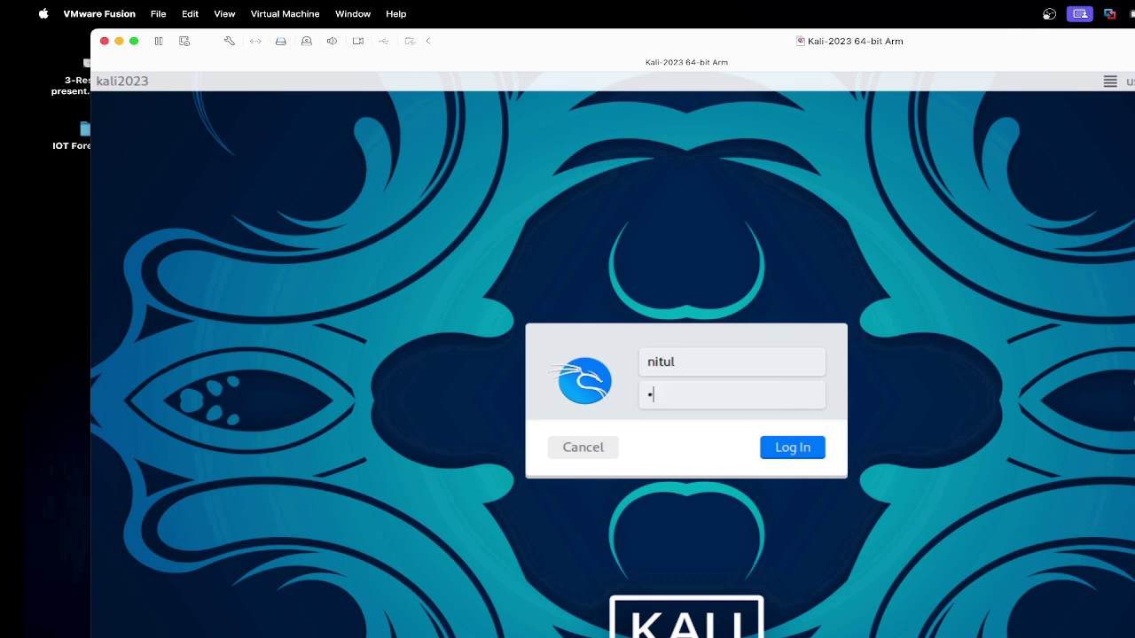
{"action": "type", "text": "ali"}
{"action": "key", "text": "Return"}
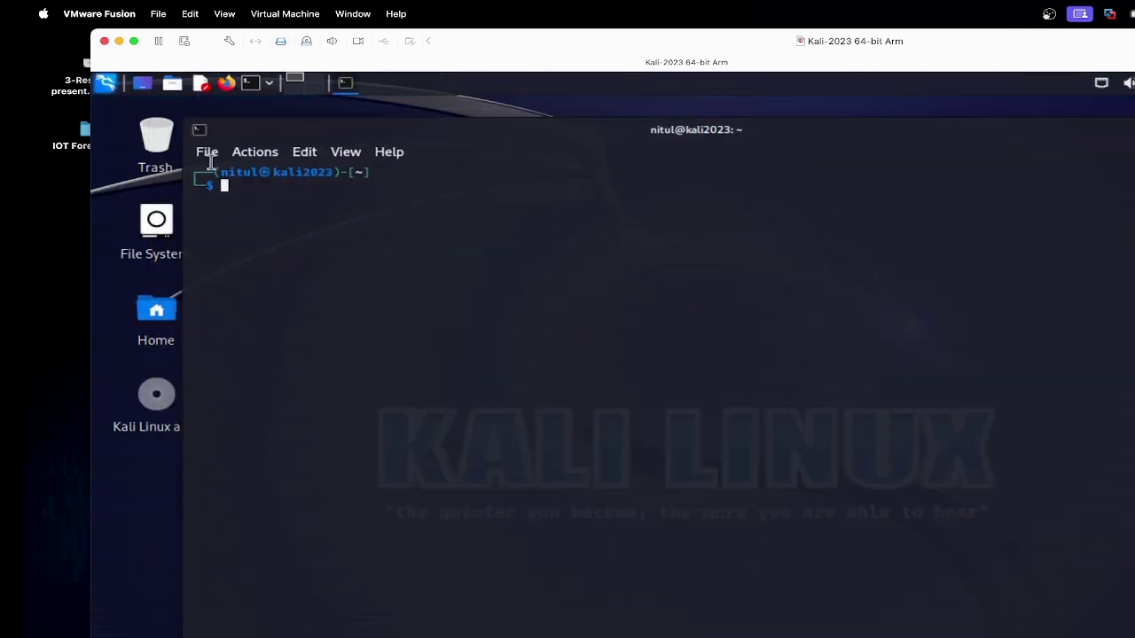
Step: Close the terminal, open a new one, and launch Firefox in the Kali VM
{"action": "left_click", "coordinate": [1132, 130]}
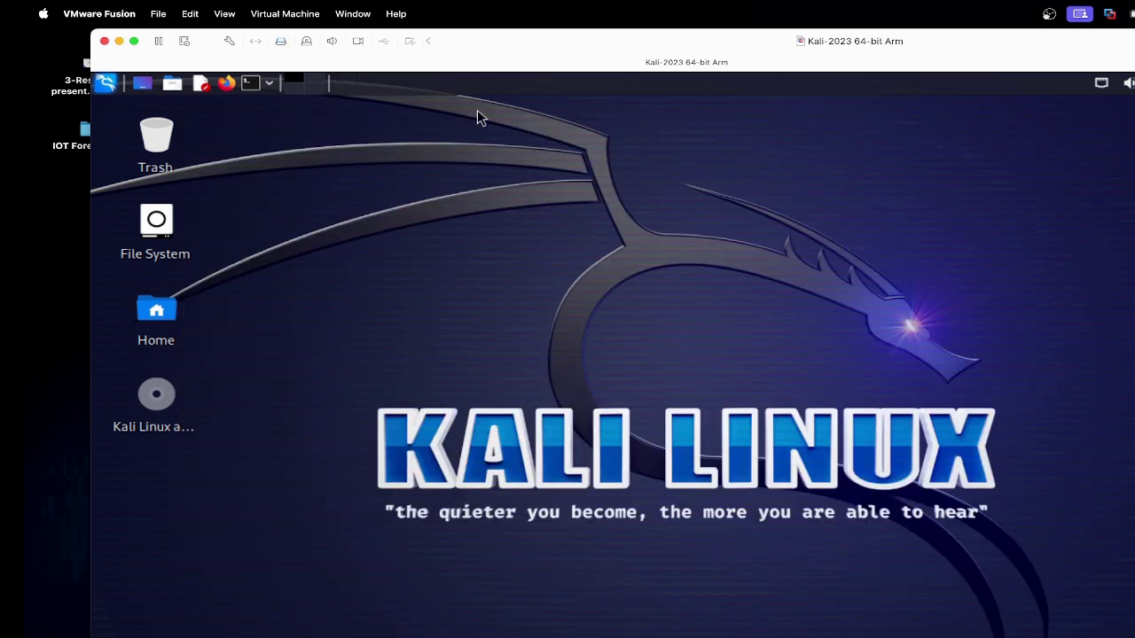
{"action": "left_click", "coordinate": [249, 83]}
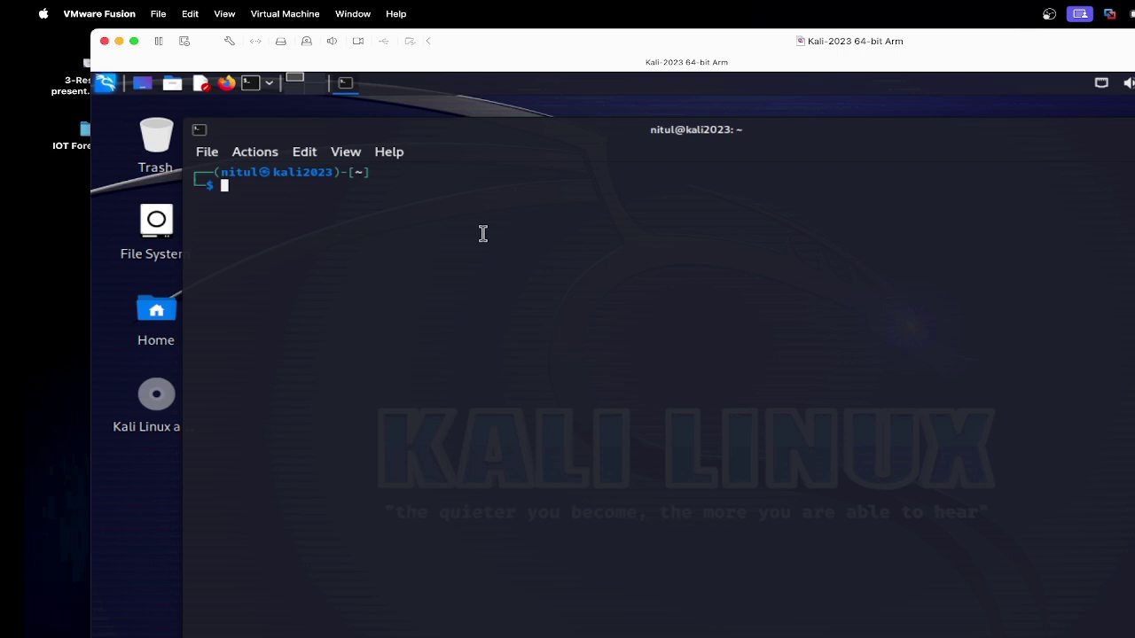
{"action": "left_click", "coordinate": [227, 83]}
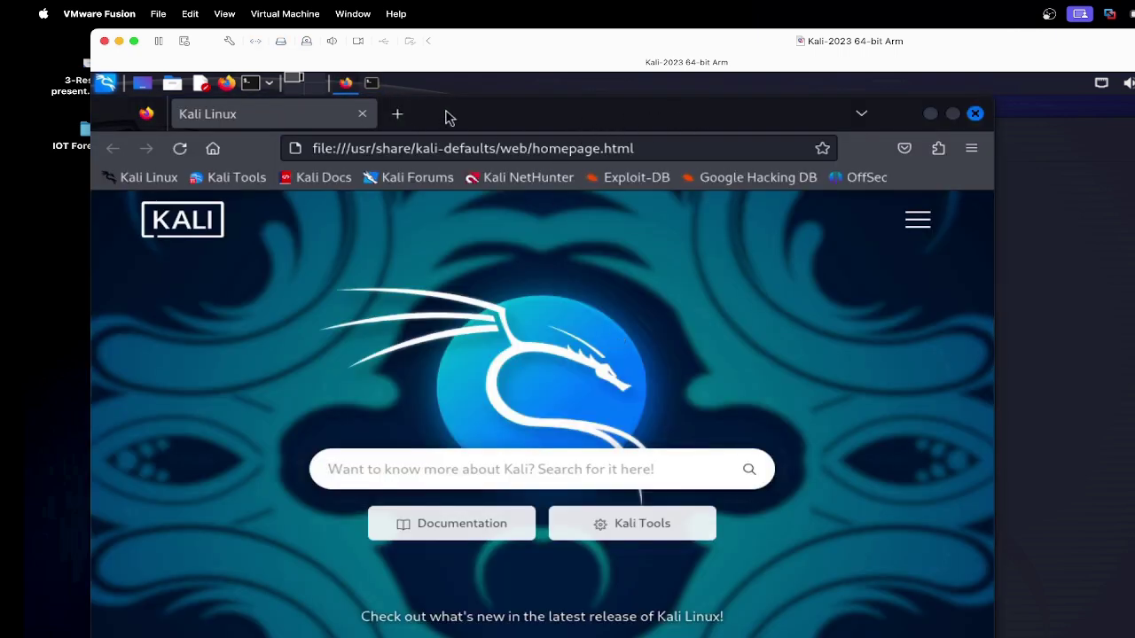
{"action": "left_click_drag", "start_coordinate": [499, 116], "coordinate": [614, 86]}
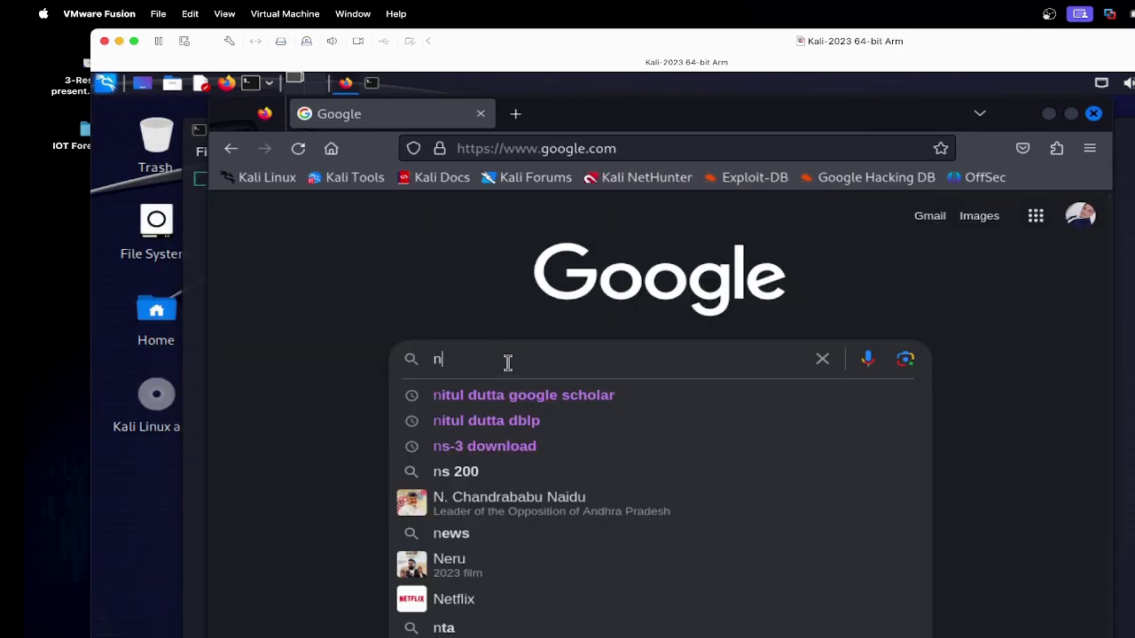
Step: Search 'ns-3 download' and download ns-allinone-3.40 from nsnam.org's ns-3.40 release page
{"action": "key", "text": "BackSpace"}
{"action": "type", "text": "ns-3 "}
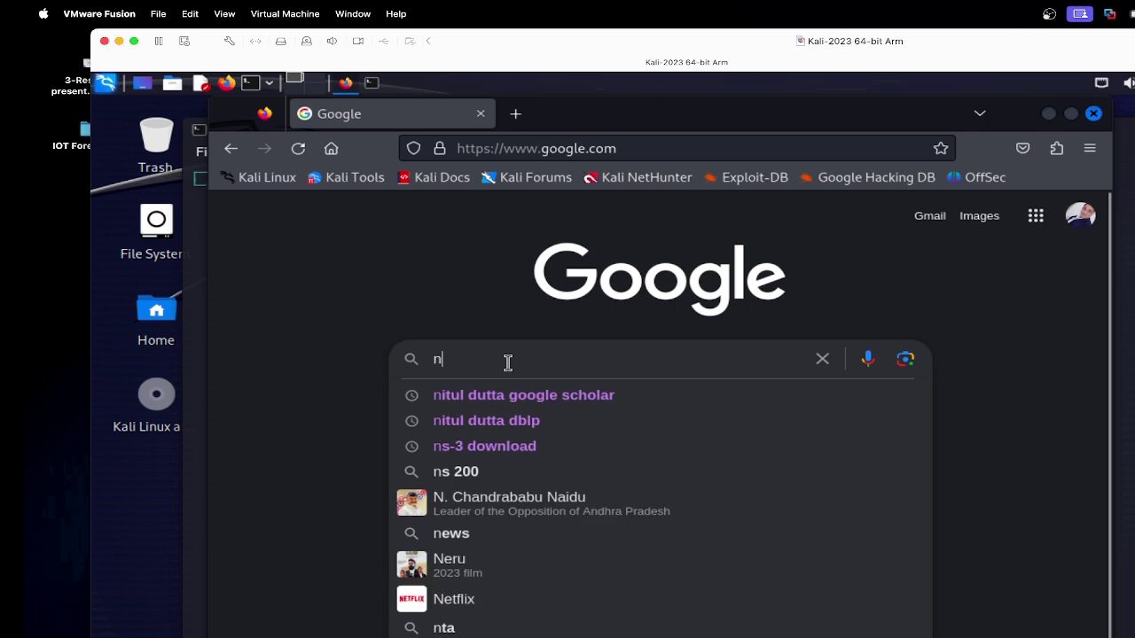
{"action": "type", "text": "do"}
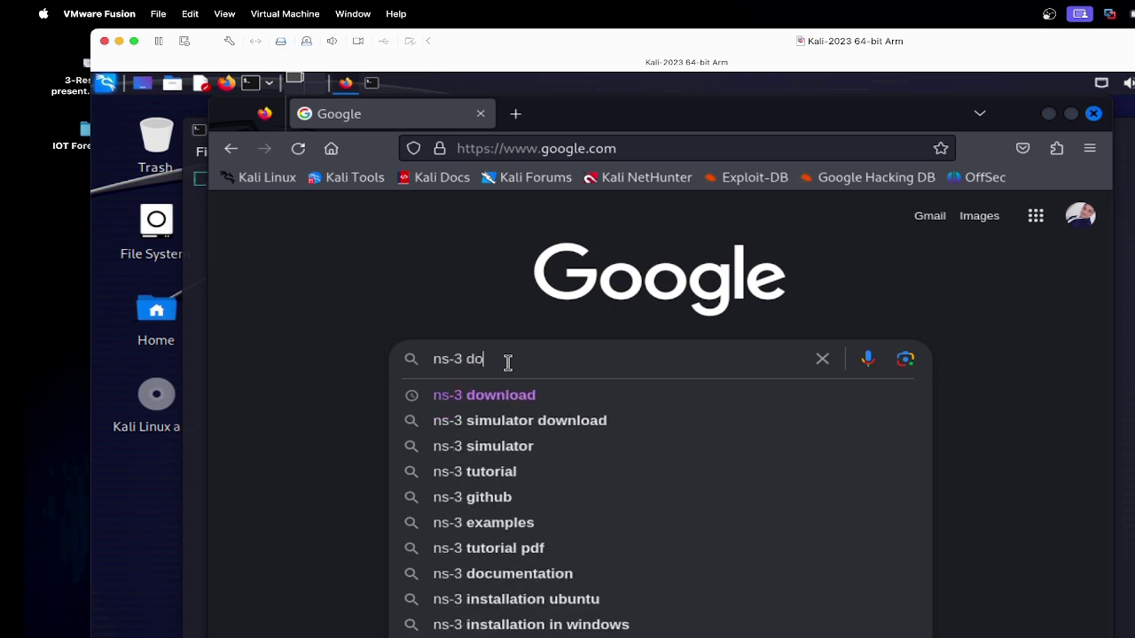
{"action": "type", "text": "wnload"}
{"action": "key", "text": "Return"}
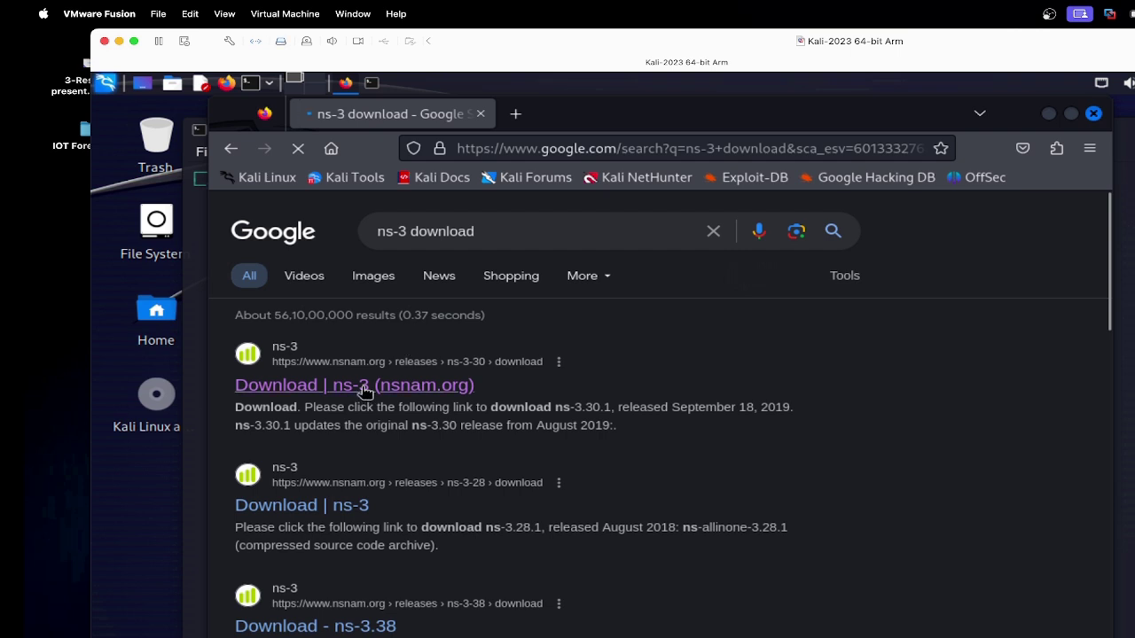
{"action": "left_click", "coordinate": [364, 387]}
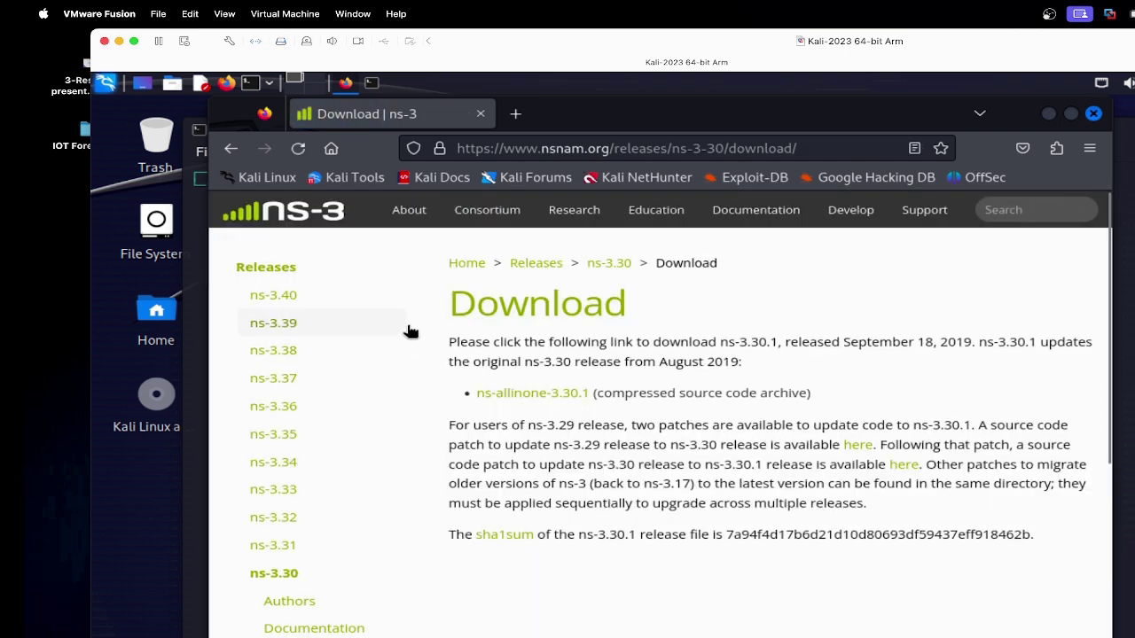
{"action": "left_click", "coordinate": [285, 303]}
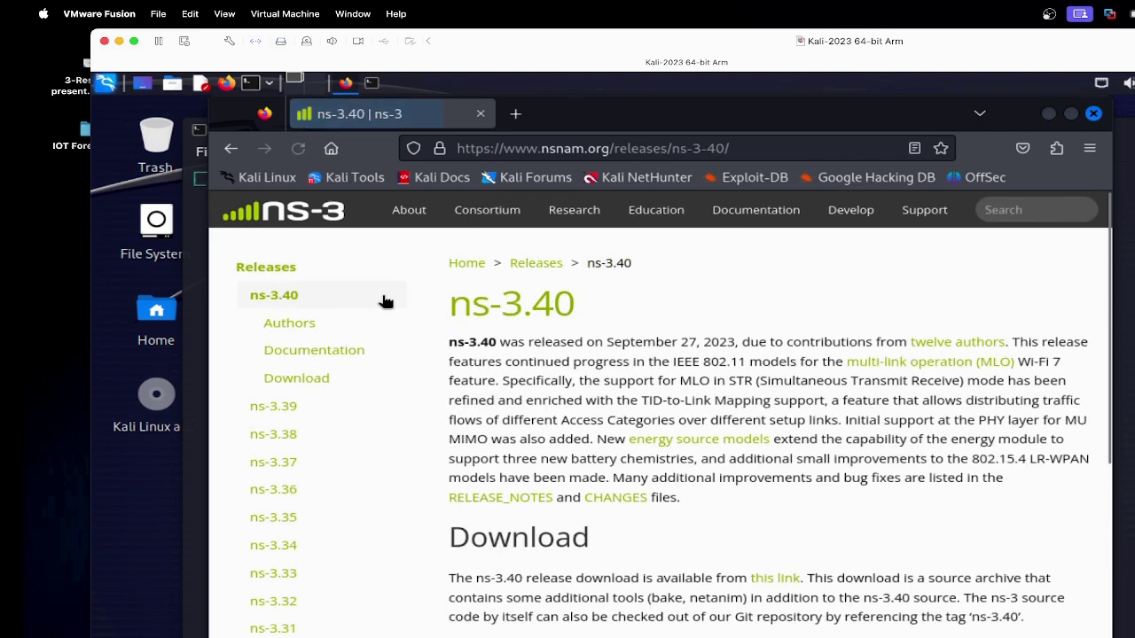
{"action": "left_click", "coordinate": [775, 578]}
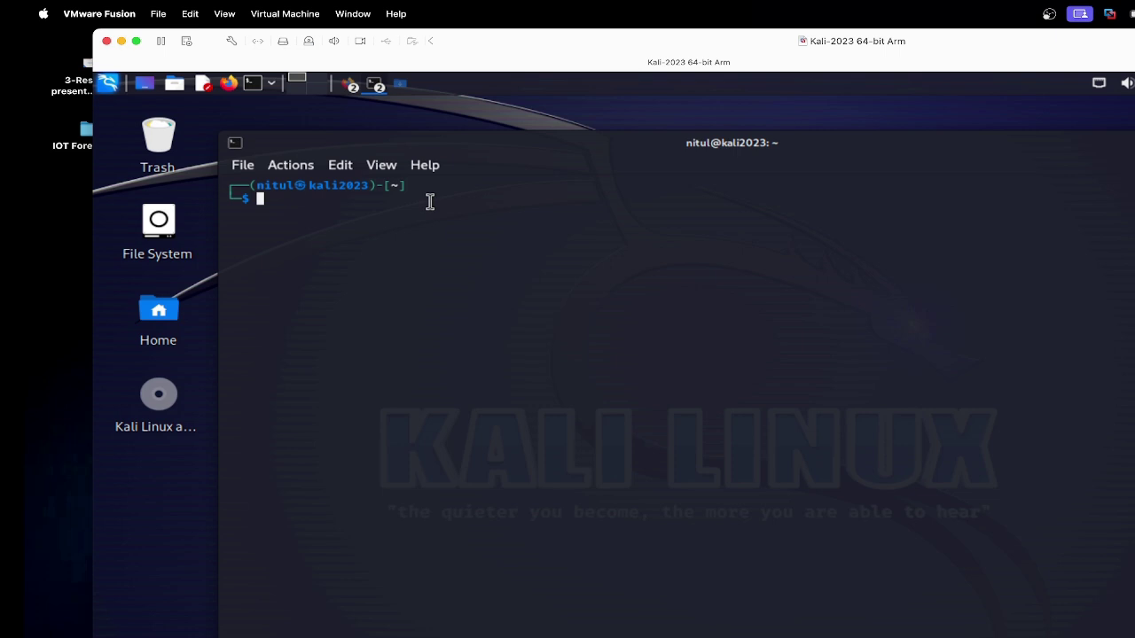
Step: Print the working directory with pwd and change into the Downloads folder
{"action": "type", "text": "cd"}
{"action": "key", "text": "BackSpace"}
{"action": "key", "text": "BackSpace"}
{"action": "key", "text": "BackSpace"}
{"action": "type", "text": "pwd"}
{"action": "key", "text": "Return"}
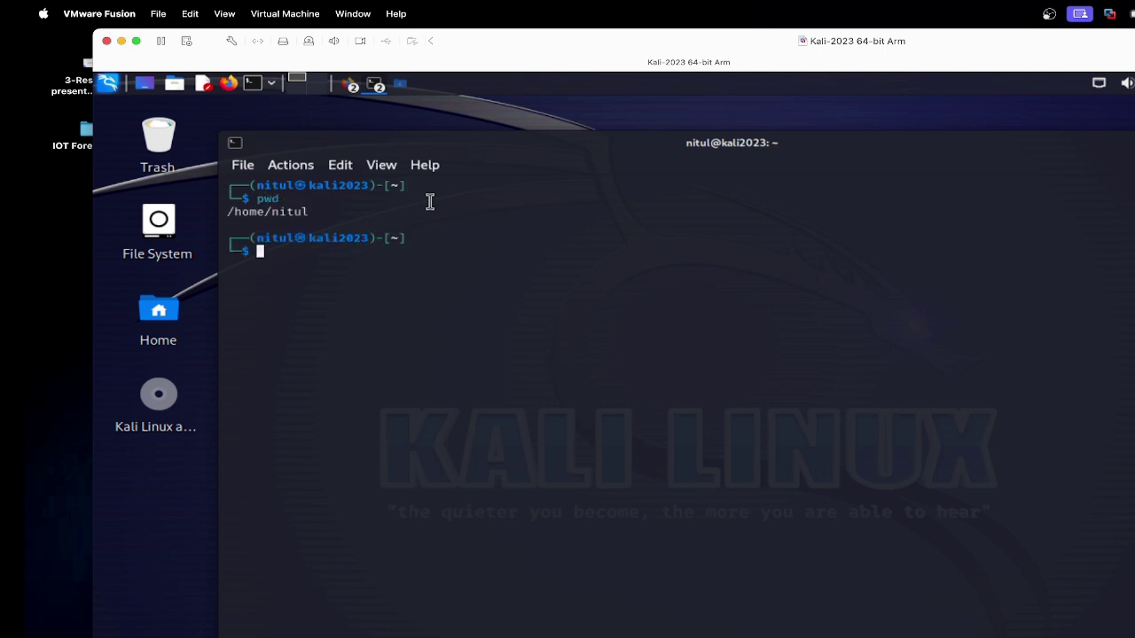
{"action": "type", "text": "cd D"}
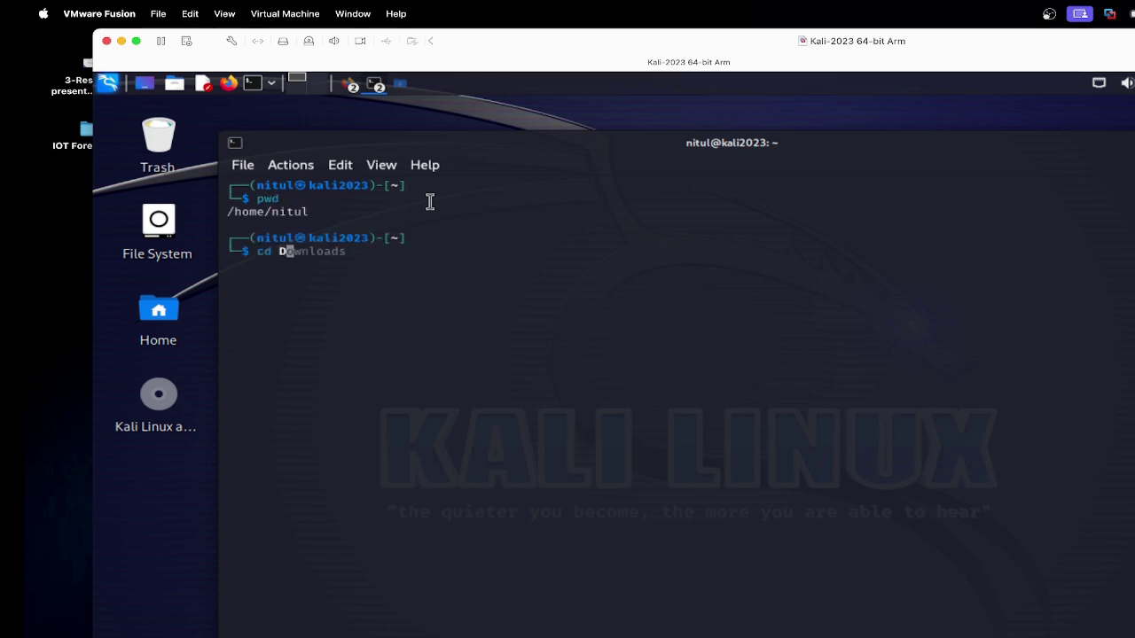
{"action": "key", "text": "Tab"}
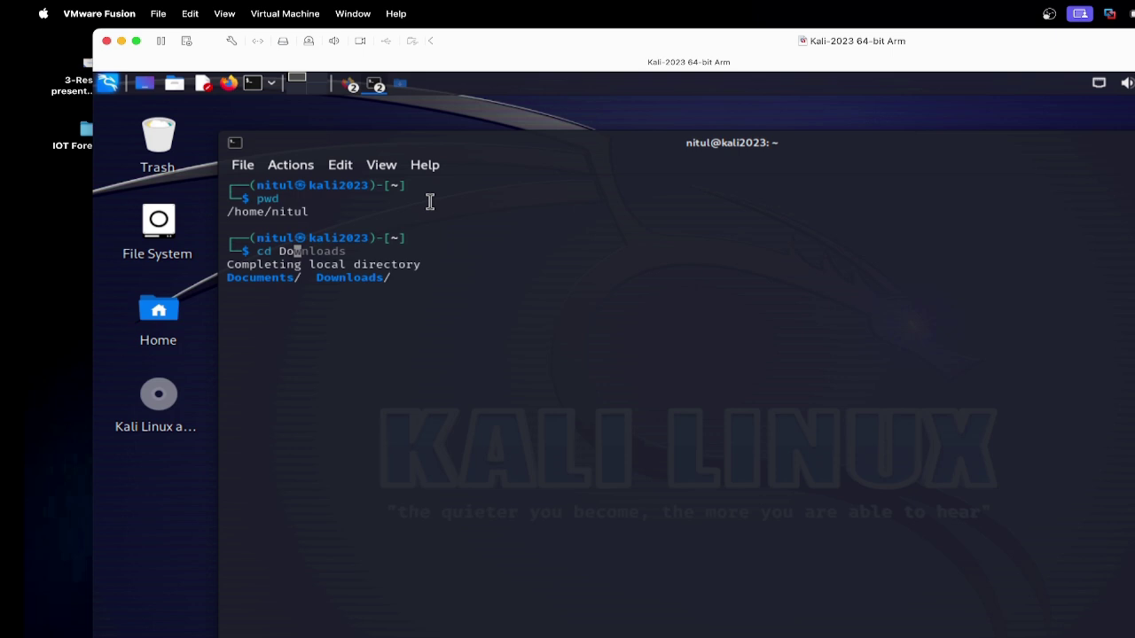
{"action": "key", "text": "Right"}
{"action": "key", "text": "Return"}
Step: List the Downloads folder with ls and ls -l
{"action": "type", "text": "ls"}
{"action": "key", "text": "Return"}
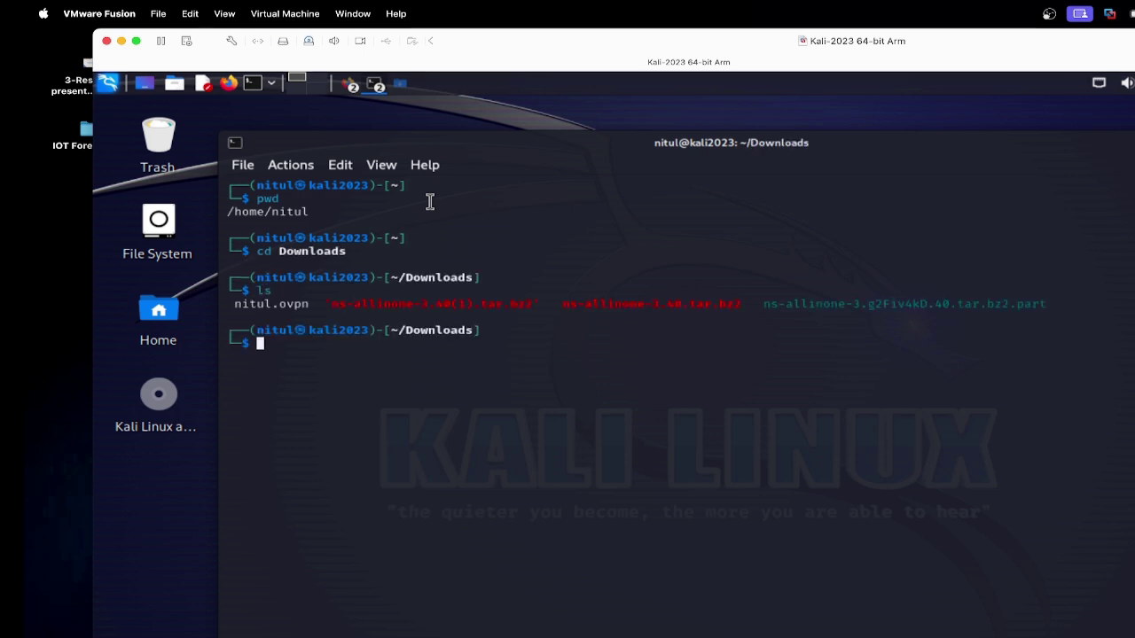
{"action": "type", "text": "ls -l"}
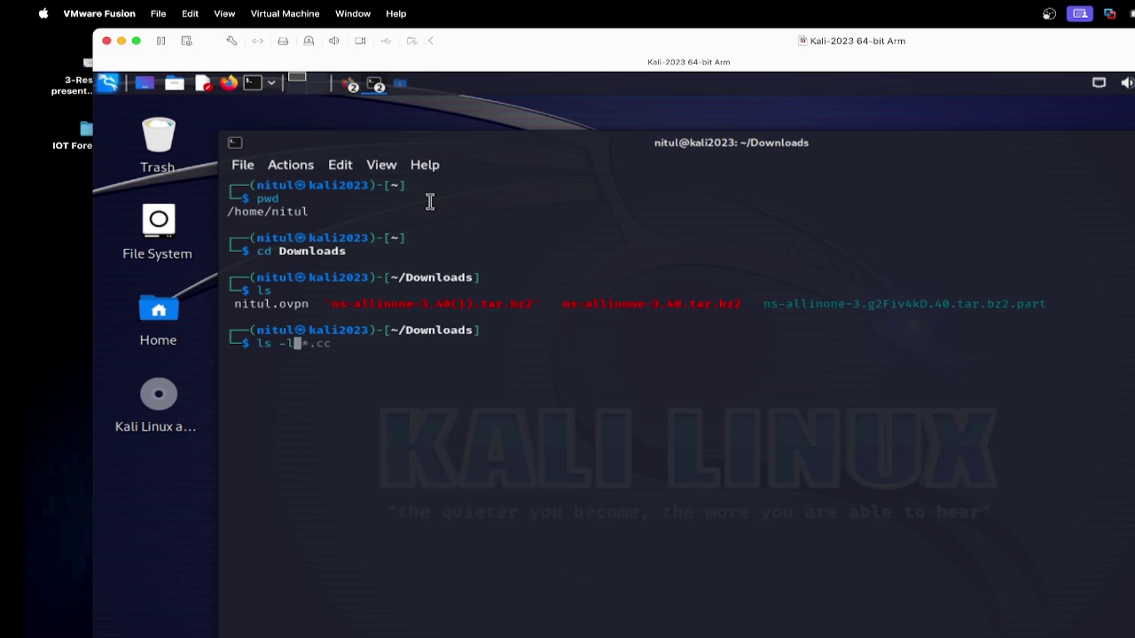
{"action": "key", "text": "Return"}
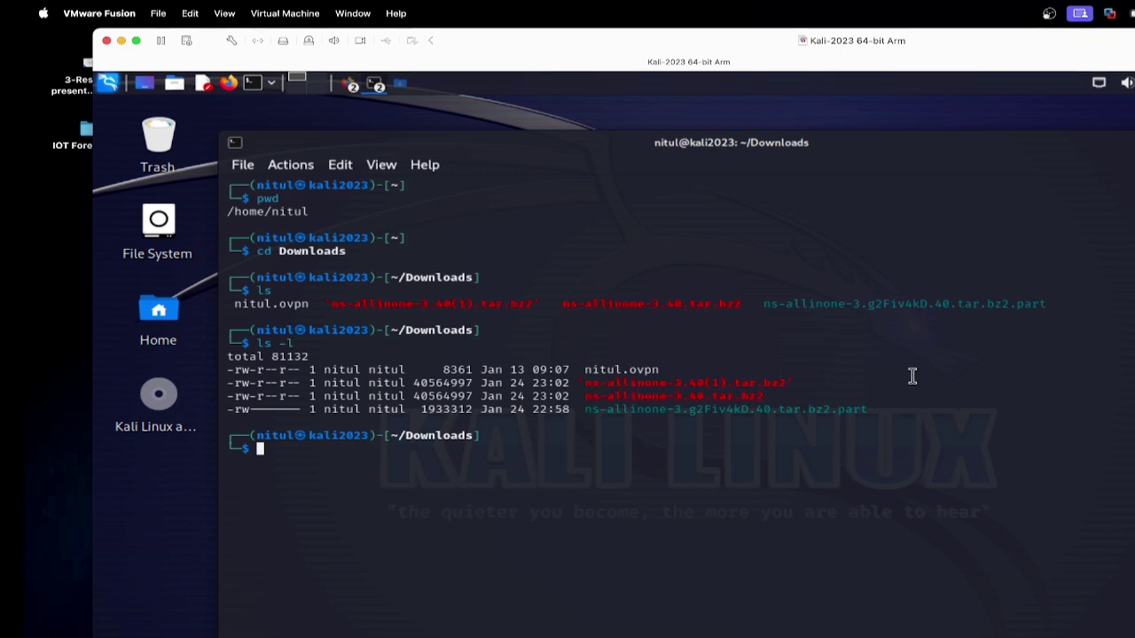
Step: Highlight the ns-allinone-3.40.tar.bz2 file name in the detailed listing
{"action": "left_click_drag", "start_coordinate": [585, 397], "coordinate": [766, 397]}
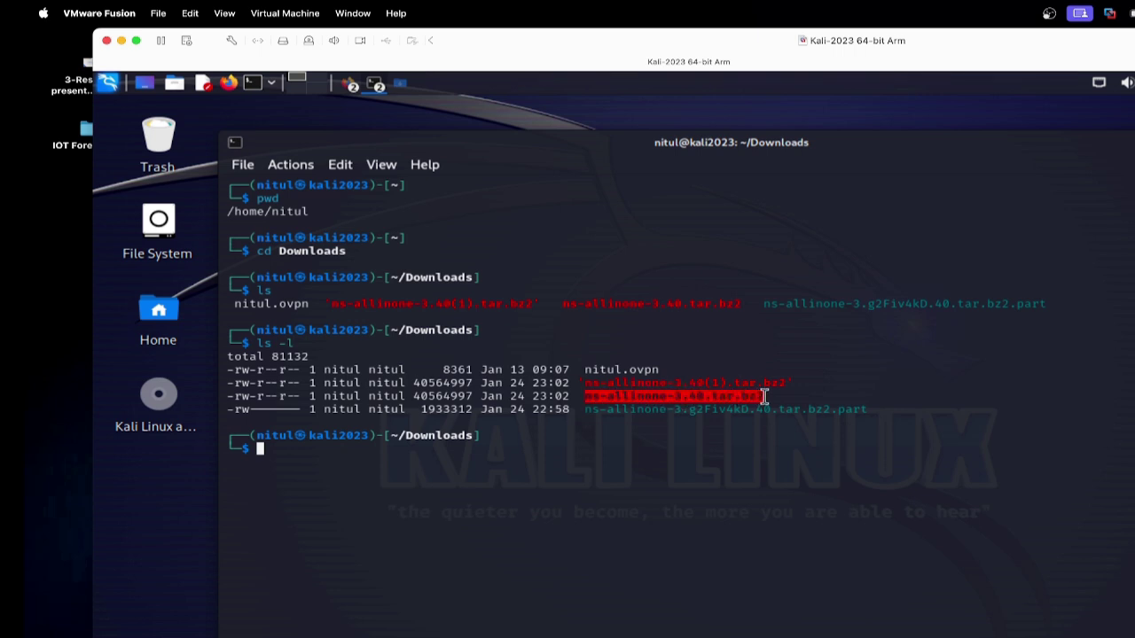
{"action": "left_click", "coordinate": [736, 431]}
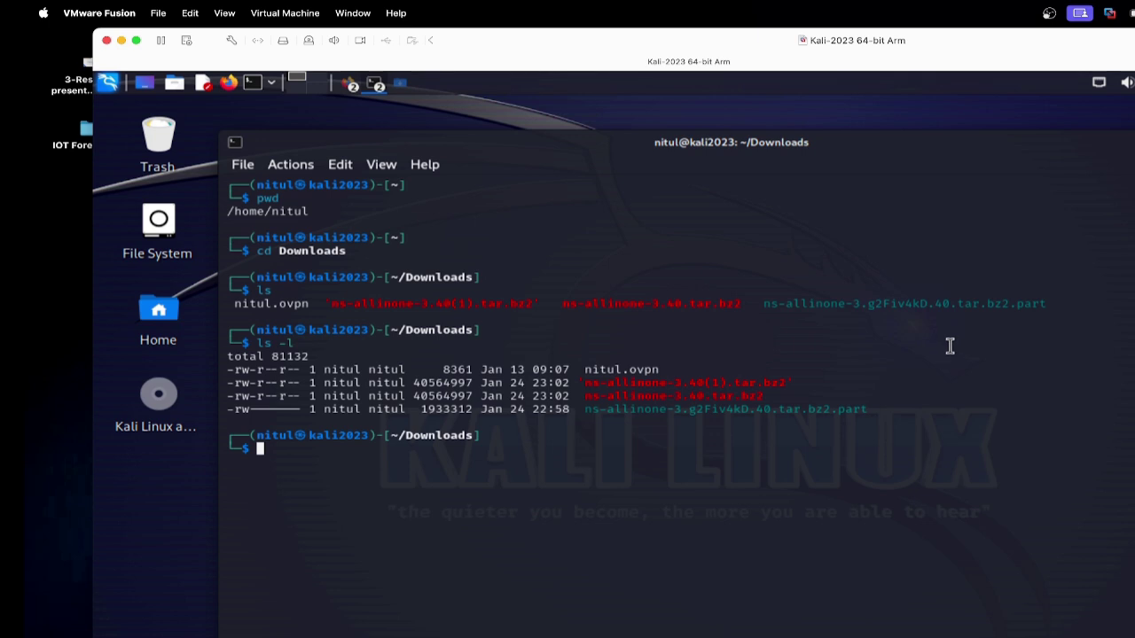
{"action": "type", "text": "ls"}
{"action": "key", "text": "Up"}
{"action": "key", "text": "Up"}
{"action": "key", "text": "Up"}
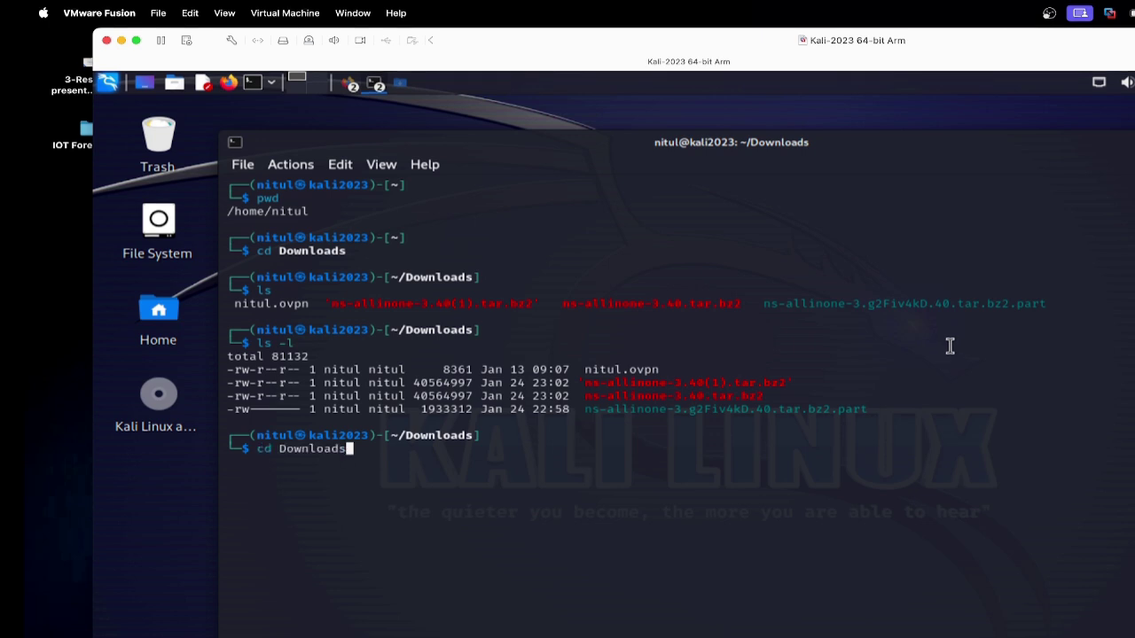
{"action": "key", "text": "BackSpace"}
{"action": "key", "text": "BackSpace"}
{"action": "key", "text": "BackSpace"}
{"action": "key", "text": "BackSpace"}
{"action": "key", "text": "BackSpace"}
{"action": "key", "text": "BackSpace"}
{"action": "key", "text": "BackSpace"}
{"action": "key", "text": "BackSpace"}
{"action": "key", "text": "BackSpace"}
{"action": "key", "text": "BackSpace"}
{"action": "key", "text": "BackSpace"}
{"action": "key", "text": "BackSpace"}
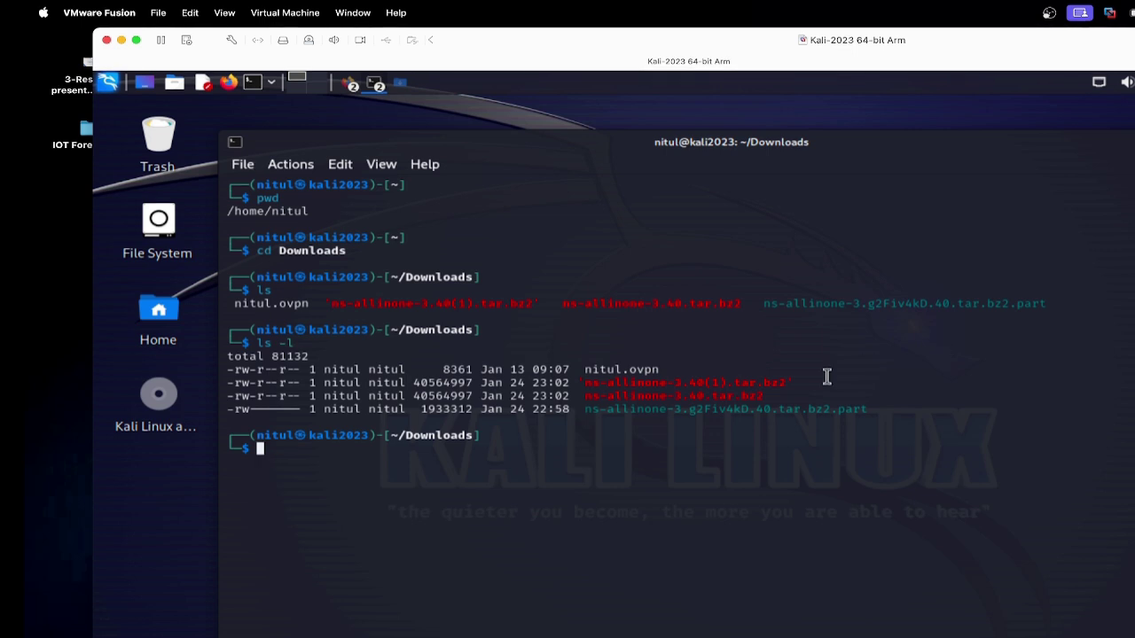
{"action": "left_click_drag", "start_coordinate": [584, 396], "coordinate": [765, 396]}
{"action": "left_click", "coordinate": [612, 445]}
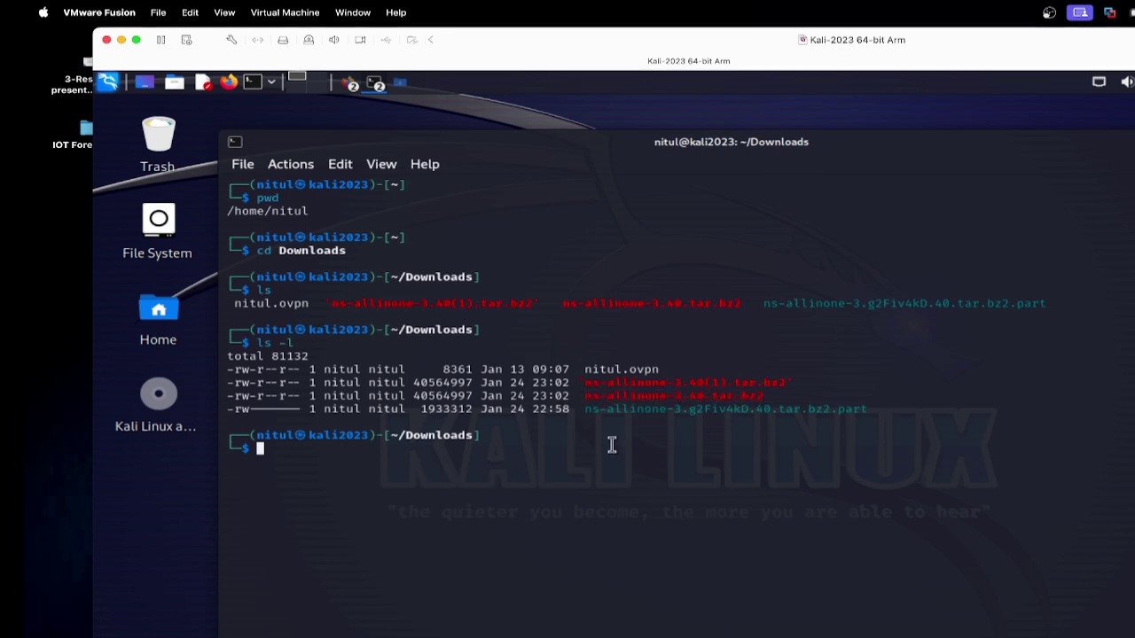
Step: Extract ns-allinone-3.40.tar.bz2 with tar -xvf and confirm the ns-allinone-3.40 folder with ls -l
{"action": "type", "text": "tar "}
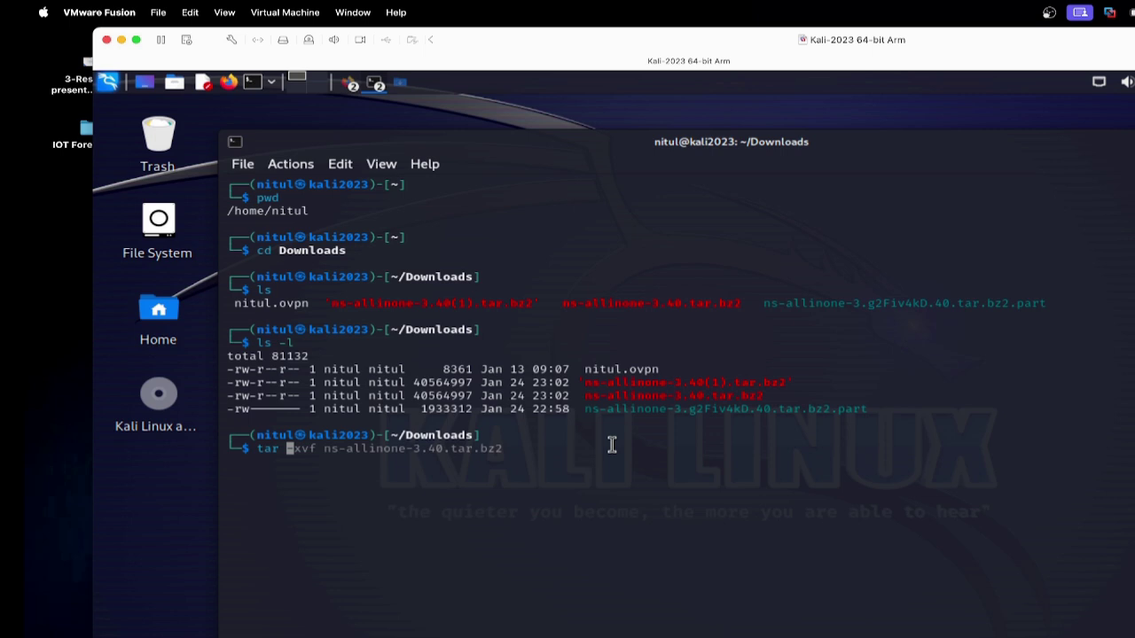
{"action": "type", "text": "-xv"}
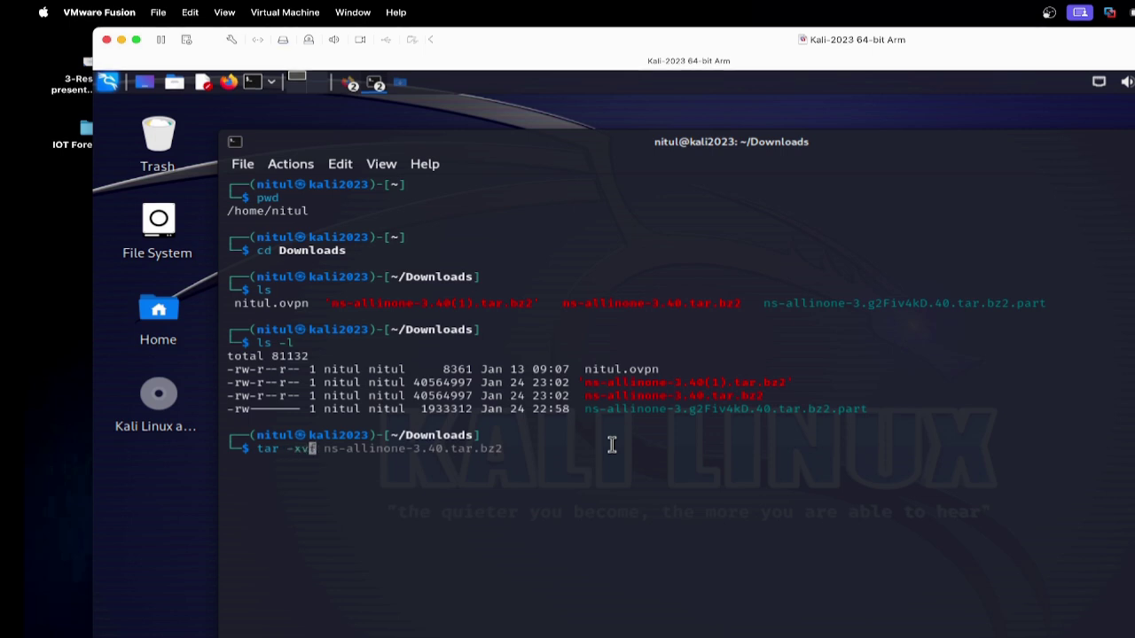
{"action": "type", "text": "f ns-allinone-3.40"}
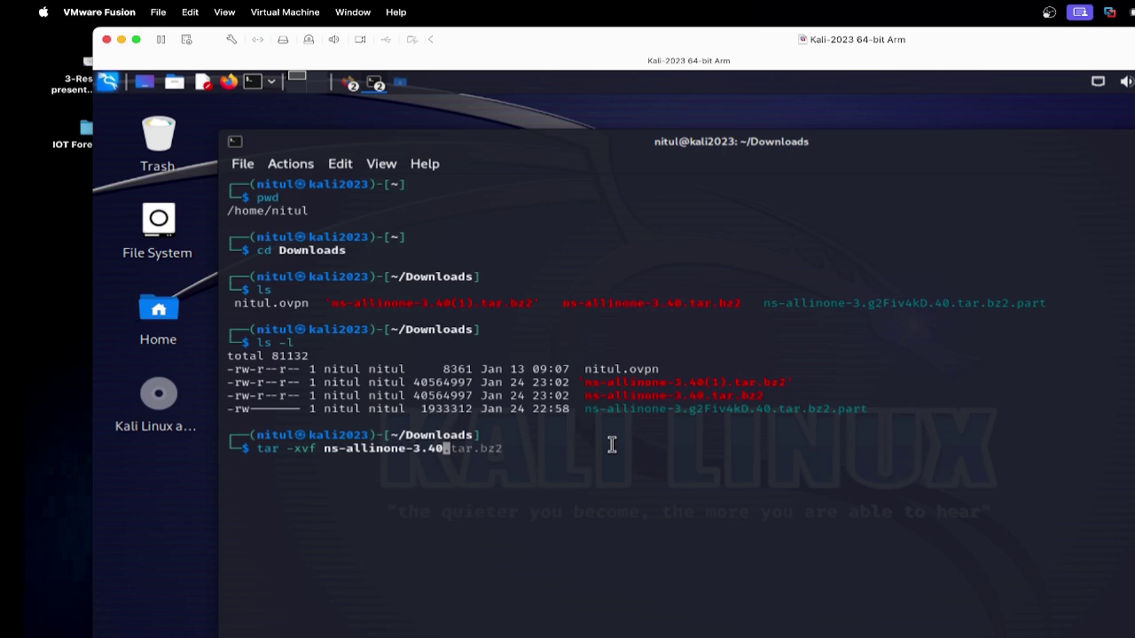
{"action": "key", "text": "Right"}
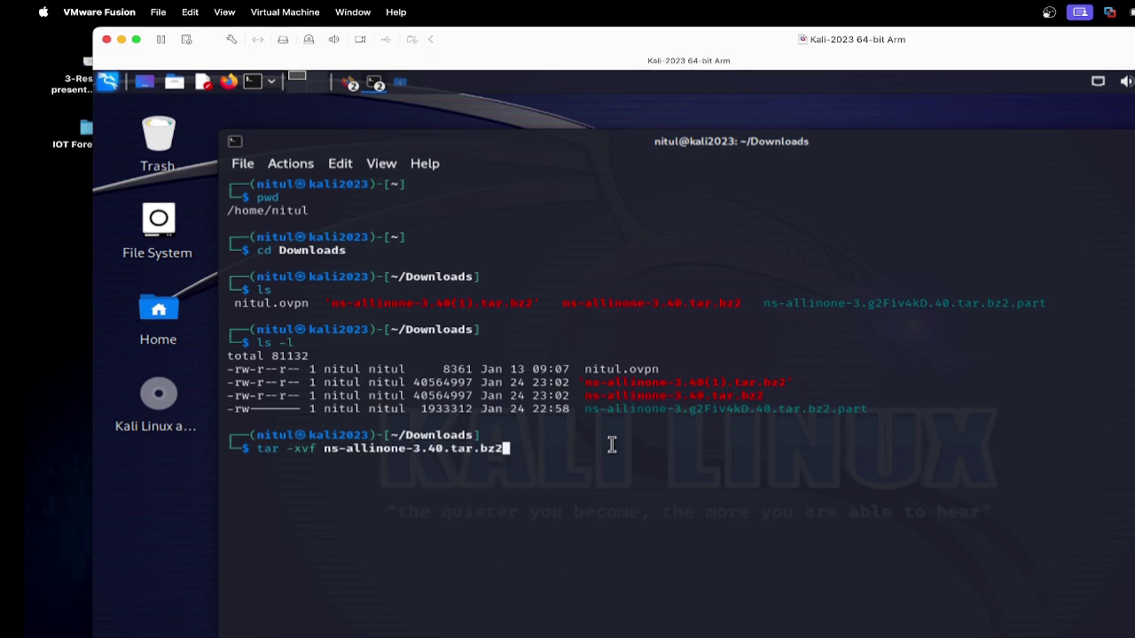
{"action": "key", "text": "Return"}
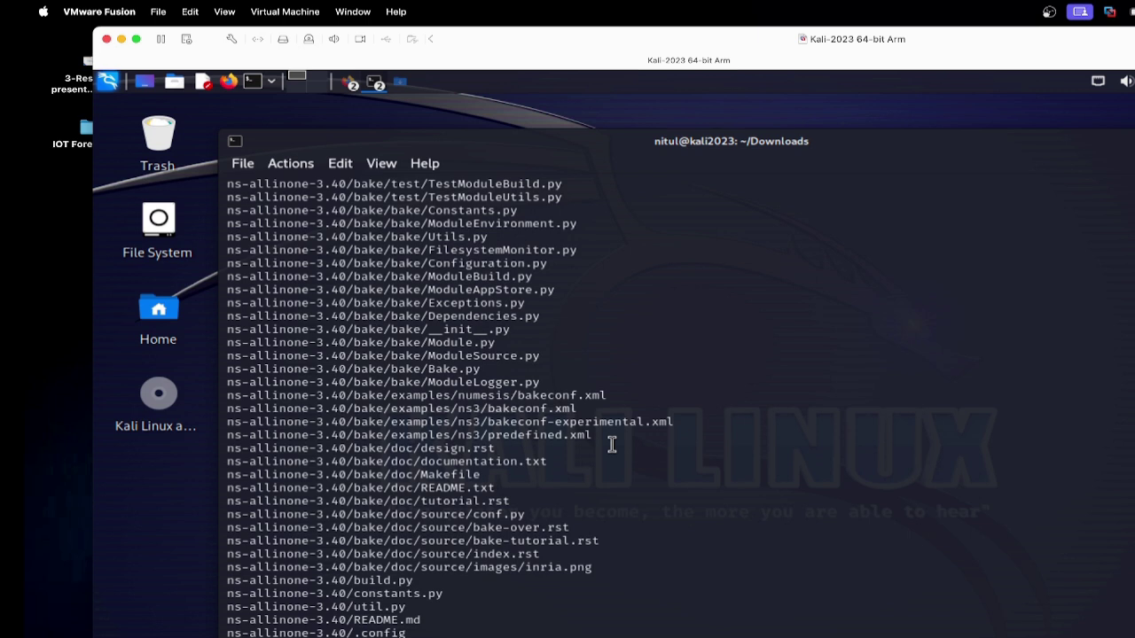
{"action": "type", "text": "ls -l"}
{"action": "key", "text": "Return"}
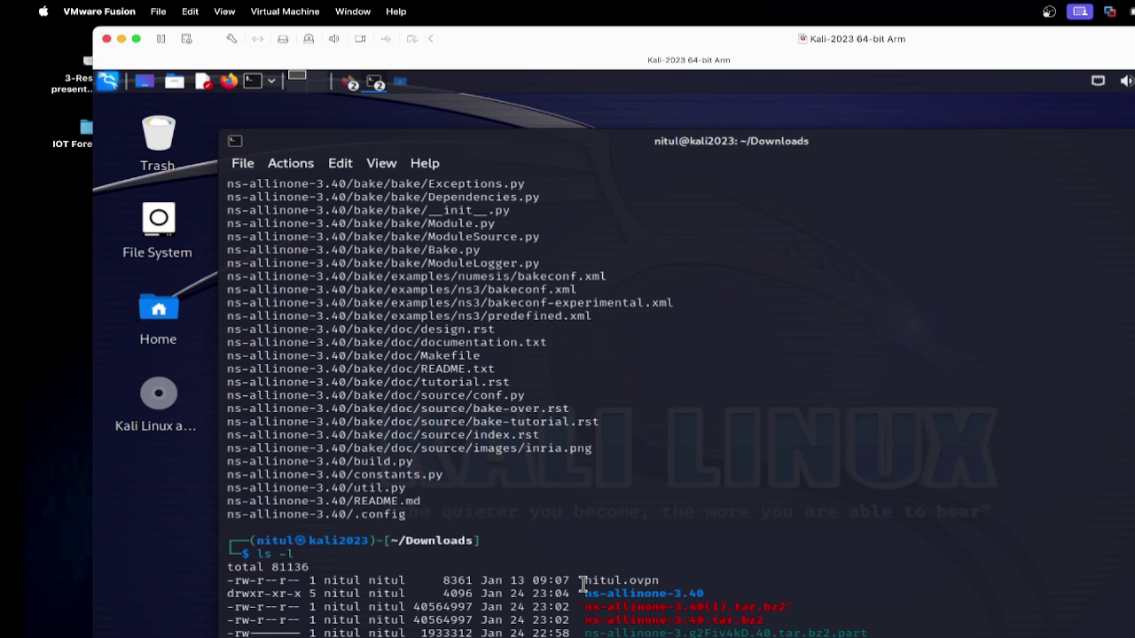
{"action": "left_click_drag", "start_coordinate": [584, 594], "coordinate": [697, 590]}
{"action": "left_click", "coordinate": [769, 569]}
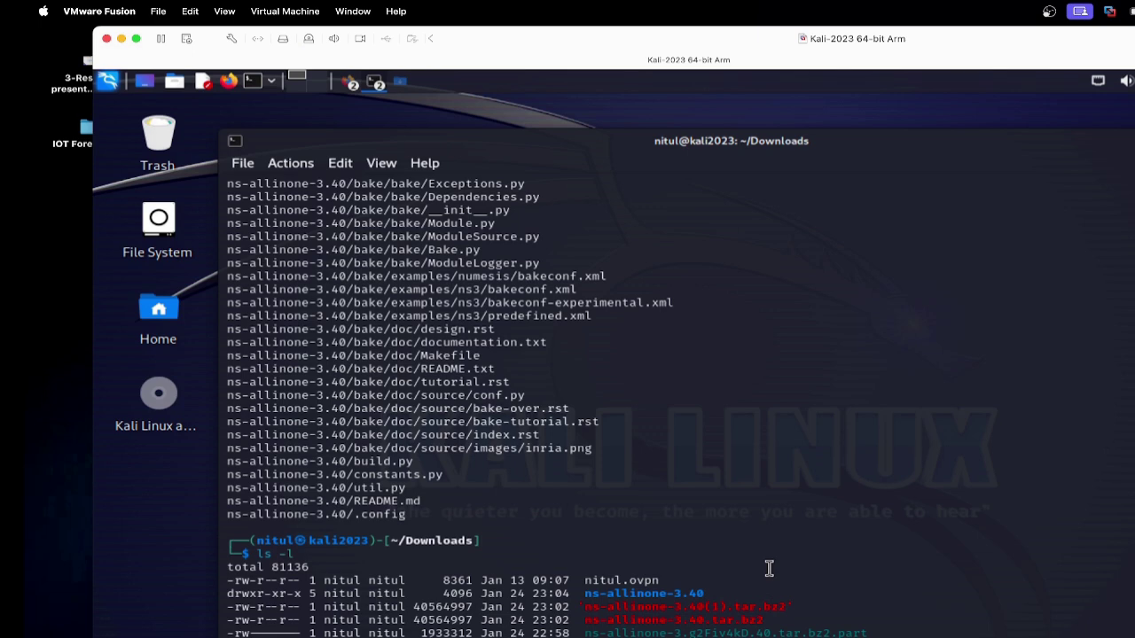
Step: Change into ns-allinone-3.40 and list its contents, pointing out build.py
{"action": "key", "text": "Return"}
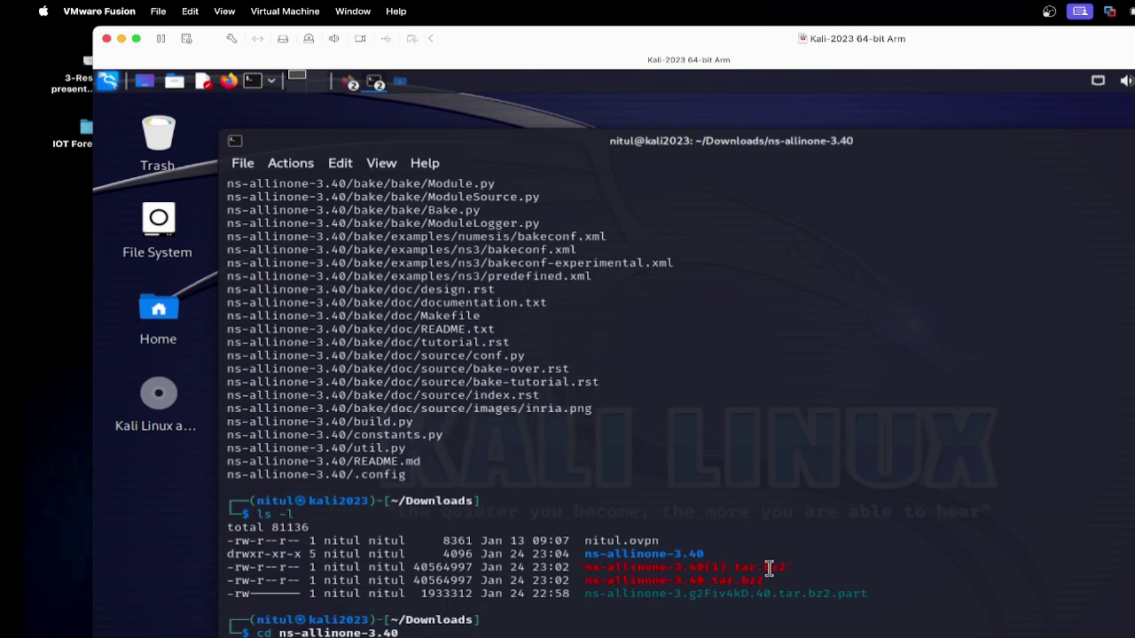
{"action": "type", "text": "ls -l"}
{"action": "key", "text": "Return"}
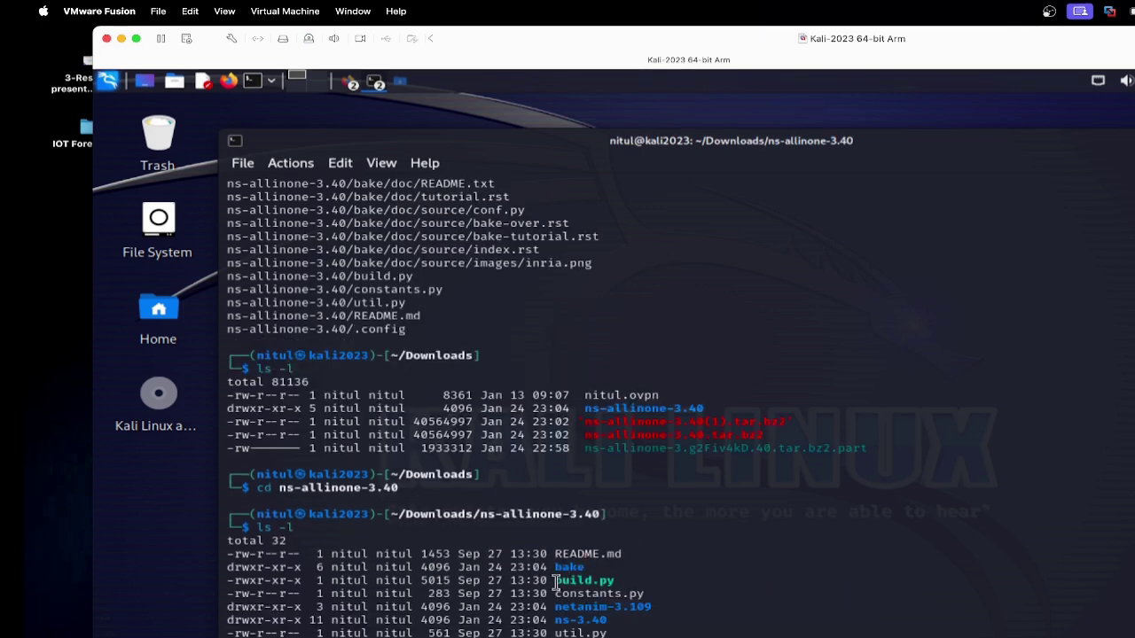
{"action": "left_click_drag", "start_coordinate": [557, 581], "coordinate": [614, 581]}
{"action": "left_click", "coordinate": [674, 572]}
{"action": "left_click", "coordinate": [669, 570]}
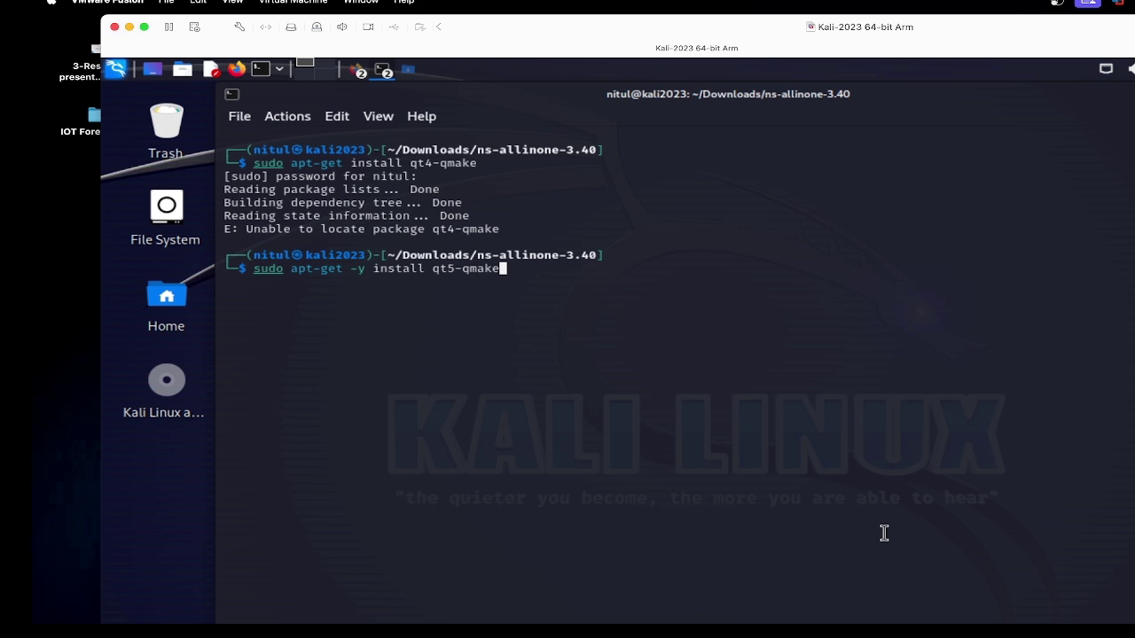
Step: Run sudo apt-get -y install qt5-qmake
{"action": "double_click", "coordinate": [359, 267]}
{"action": "left_click", "coordinate": [363, 271]}
{"action": "key", "text": "Return"}
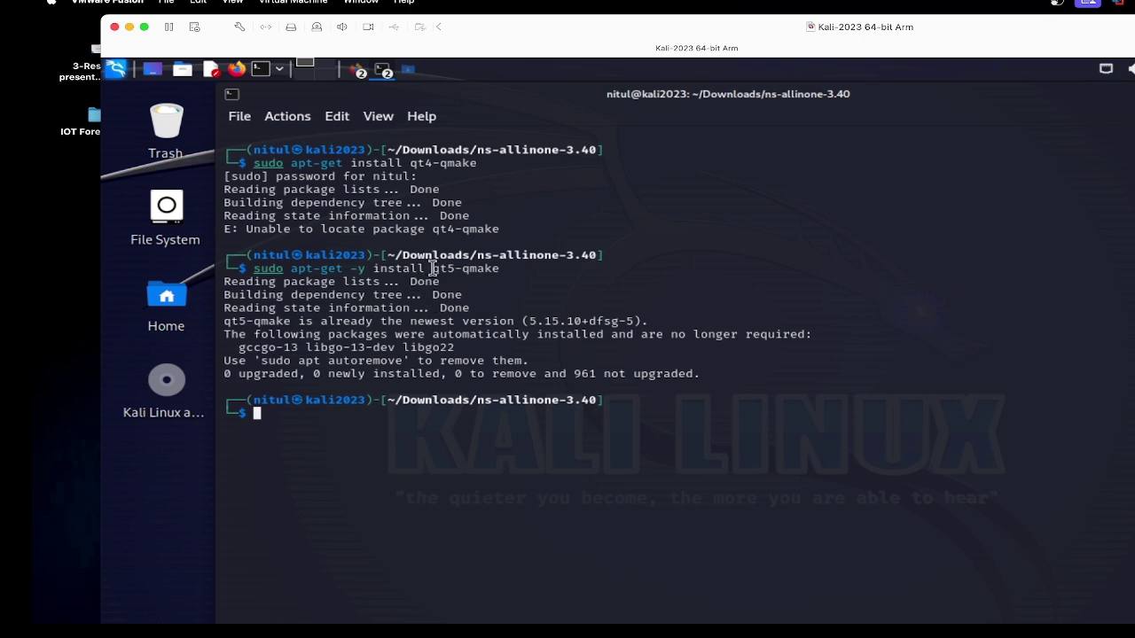
{"action": "left_click_drag", "start_coordinate": [432, 269], "coordinate": [507, 269]}
{"action": "left_click", "coordinate": [529, 276]}
Step: Install cmake with sudo apt-get -y install cmake, then clear the terminal
{"action": "type", "text": "sudo"}
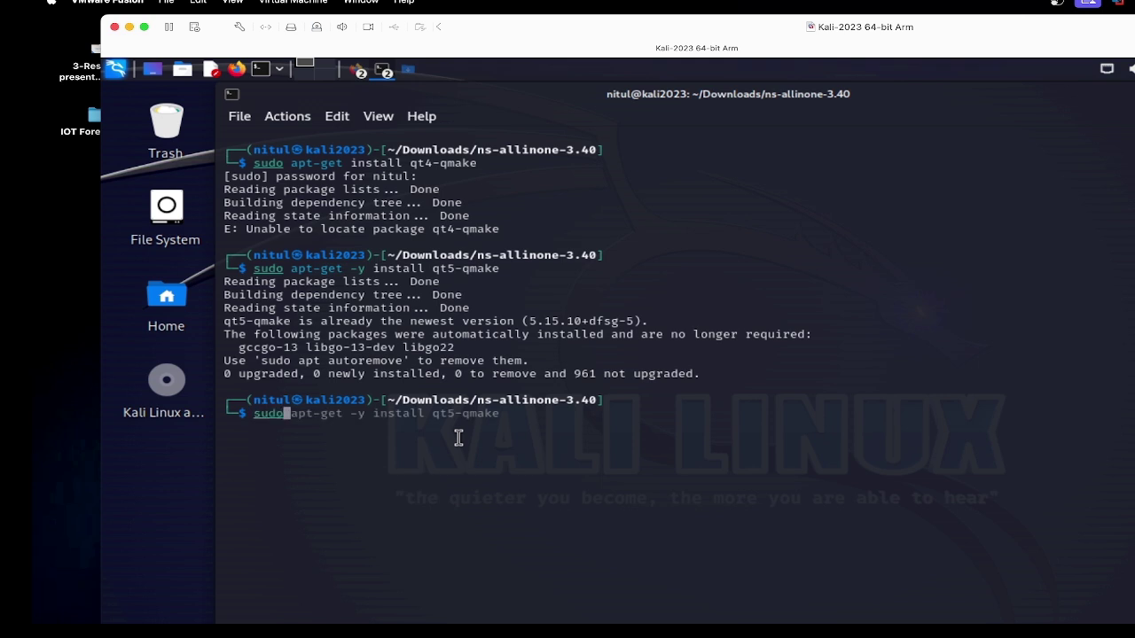
{"action": "key", "text": "Right"}
{"action": "key", "text": "BackSpace"}
{"action": "key", "text": "BackSpace"}
{"action": "key", "text": "BackSpace"}
{"action": "key", "text": "BackSpace"}
{"action": "key", "text": "BackSpace"}
{"action": "key", "text": "BackSpace"}
{"action": "key", "text": "BackSpace"}
{"action": "key", "text": "BackSpace"}
{"action": "key", "text": "BackSpace"}
{"action": "key", "text": "BackSpace"}
{"action": "key", "text": "BackSpace"}
{"action": "key", "text": "BackSpace"}
{"action": "key", "text": "Right"}
{"action": "key", "text": "Left"}
{"action": "key", "text": "Left"}
{"action": "key", "text": "Left"}
{"action": "key", "text": "Left"}
{"action": "key", "text": "Left"}
{"action": "key", "text": "Left"}
{"action": "key", "text": "Left"}
{"action": "key", "text": "Left"}
{"action": "key", "text": "Left"}
{"action": "key", "text": "Delete"}
{"action": "key", "text": "Delete"}
{"action": "key", "text": "Delete"}
{"action": "key", "text": "Delete"}
{"action": "key", "text": "Delete"}
{"action": "key", "text": "Delete"}
{"action": "key", "text": "Delete"}
{"action": "key", "text": "Delete"}
{"action": "key", "text": "Delete"}
{"action": "type", "text": "cmake"}
{"action": "key", "text": "Return"}
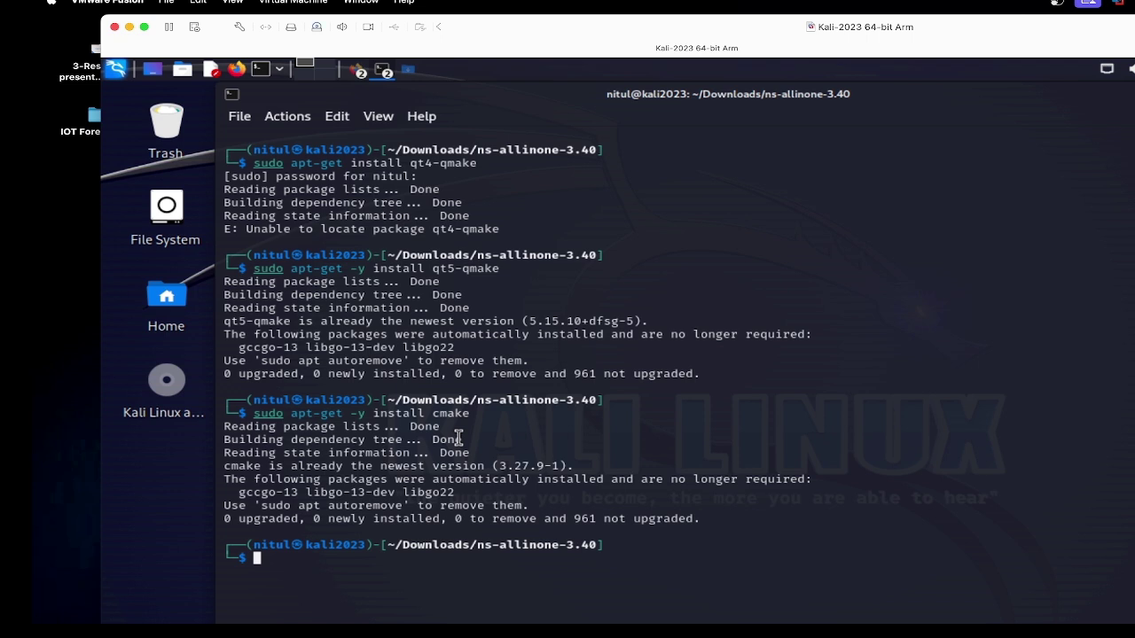
{"action": "type", "text": "clear"}
{"action": "key", "text": "Return"}
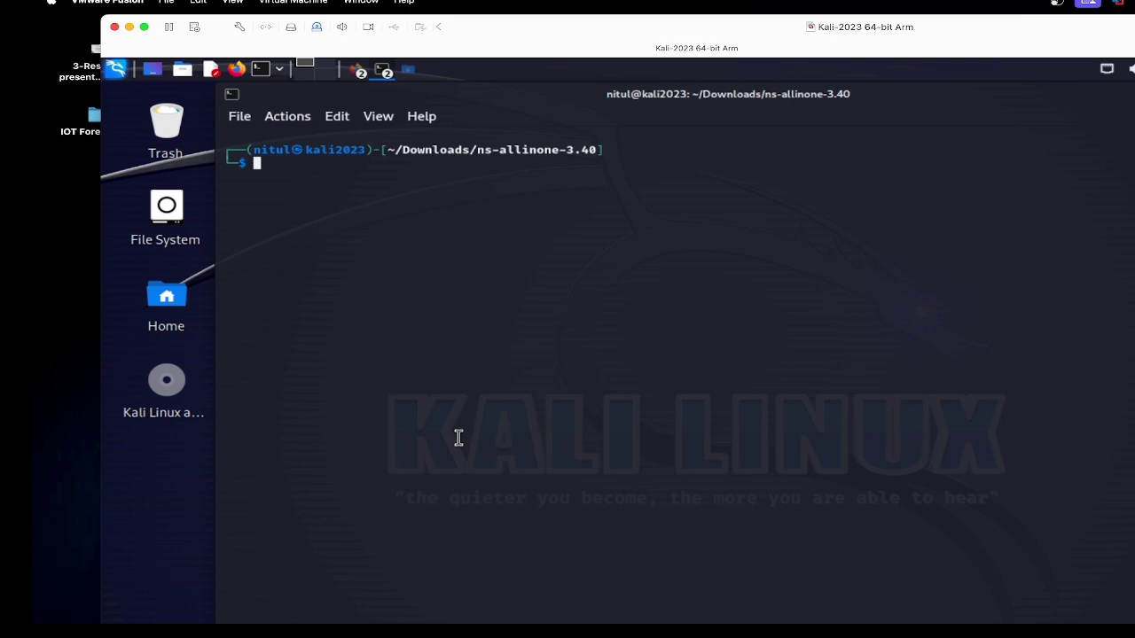
Step: List the ns-allinone-3.40 folder contents, pointing out build.py
{"action": "type", "text": "ls"}
{"action": "key", "text": "Return"}
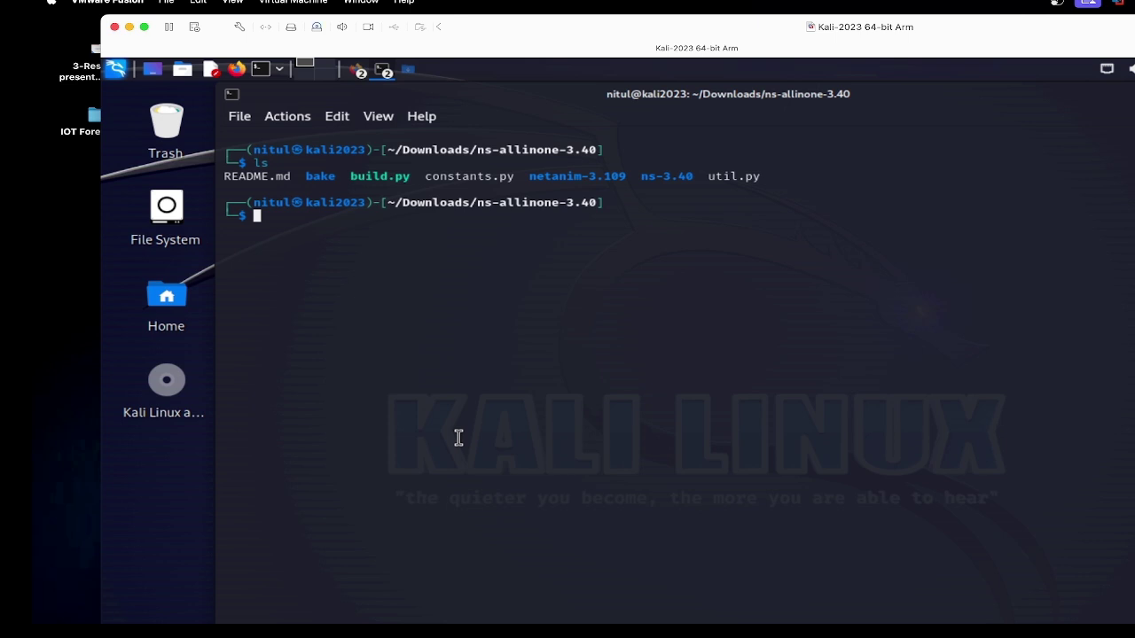
{"action": "left_click_drag", "start_coordinate": [352, 175], "coordinate": [404, 175]}
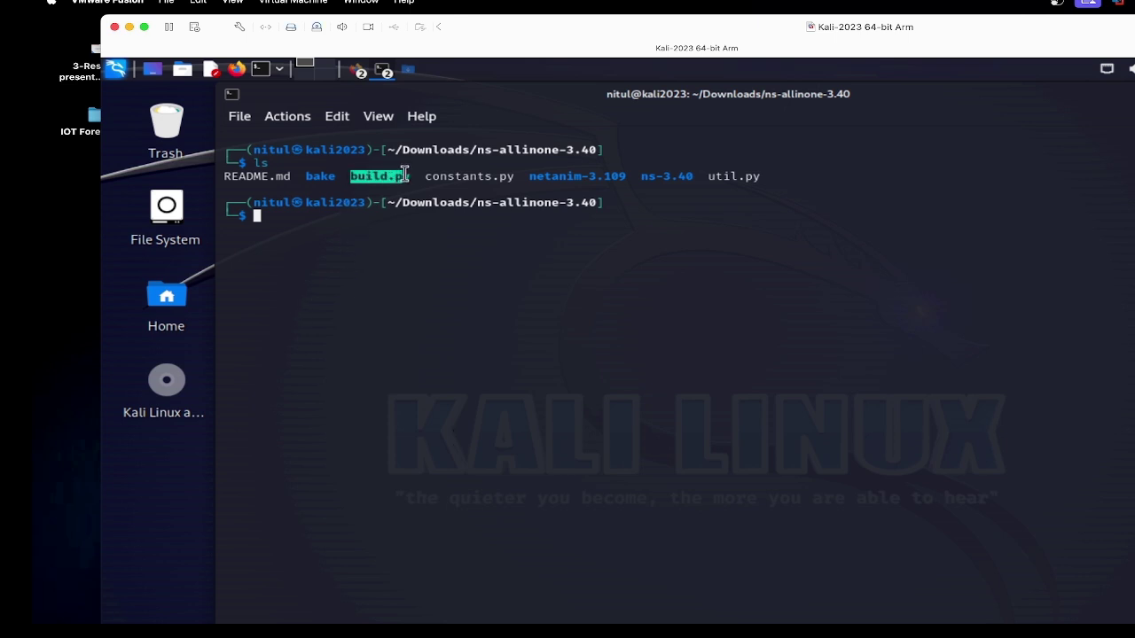
{"action": "left_click", "coordinate": [399, 202]}
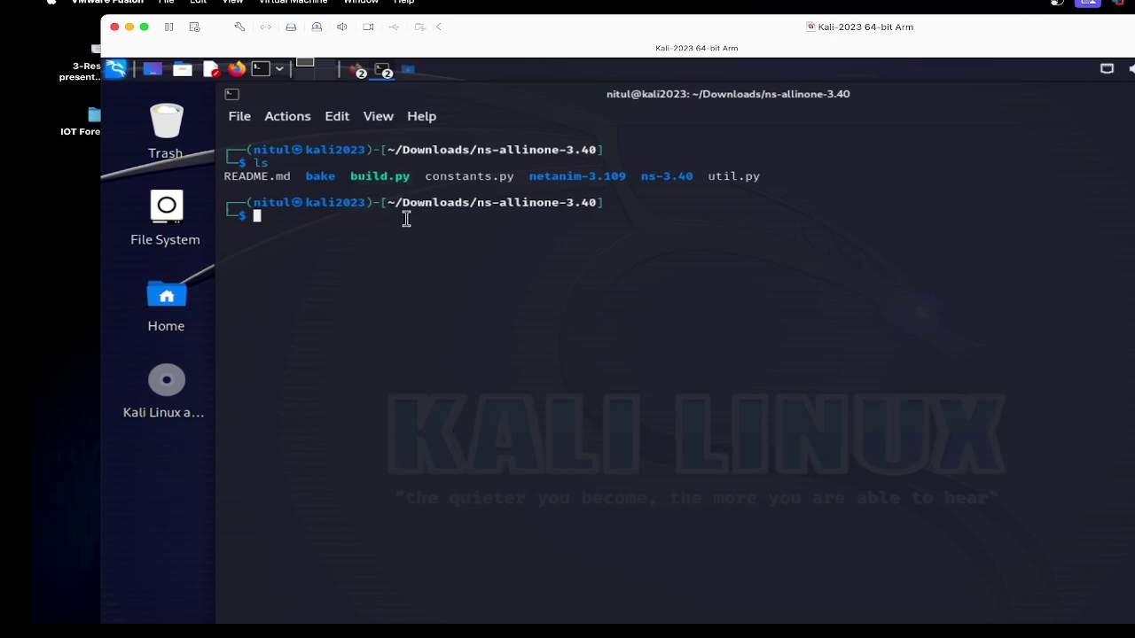
Step: Run ./build.py --enable-examples --enable-tests to build ns-3.40
{"action": "type", "text": "./"}
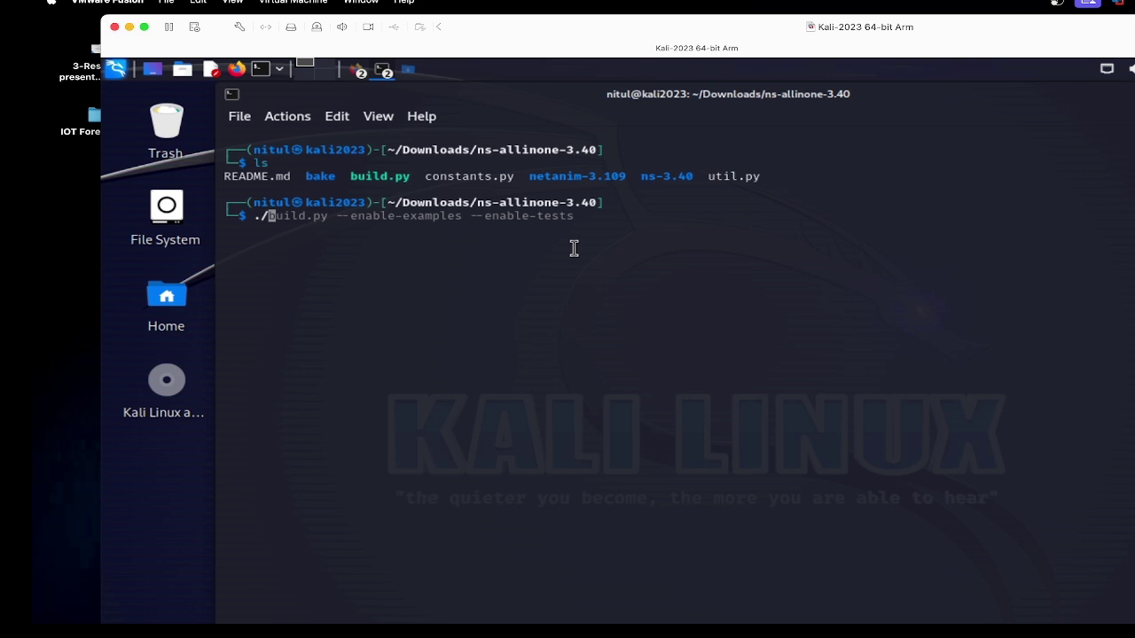
{"action": "key", "text": "Right"}
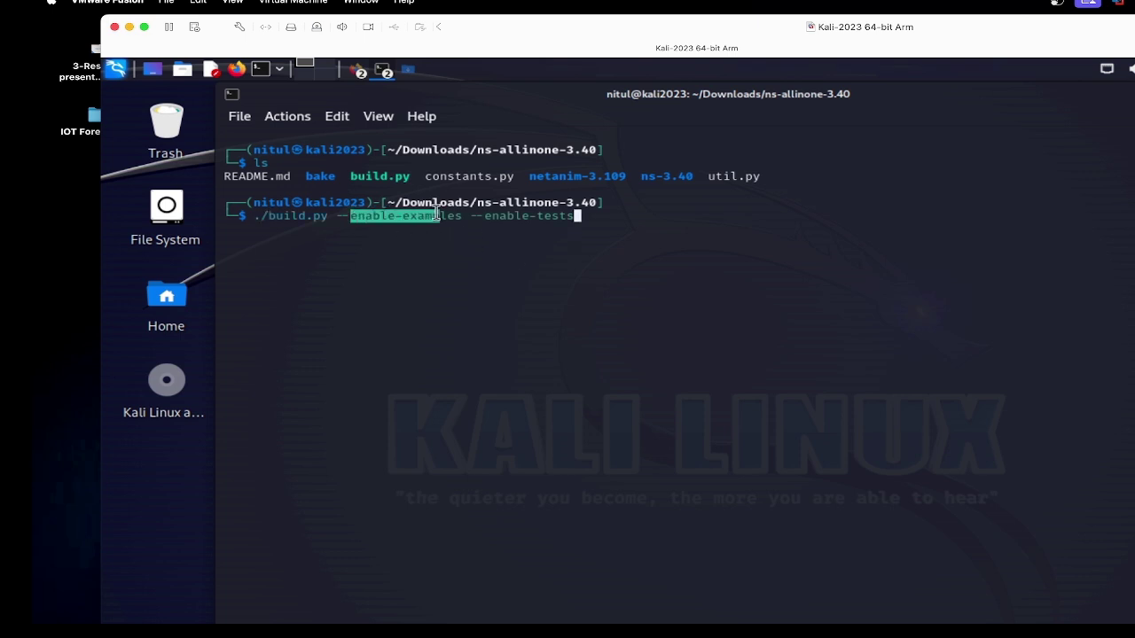
{"action": "left_click", "coordinate": [473, 225]}
{"action": "left_click_drag", "start_coordinate": [487, 217], "coordinate": [585, 214]}
{"action": "left_click", "coordinate": [650, 226]}
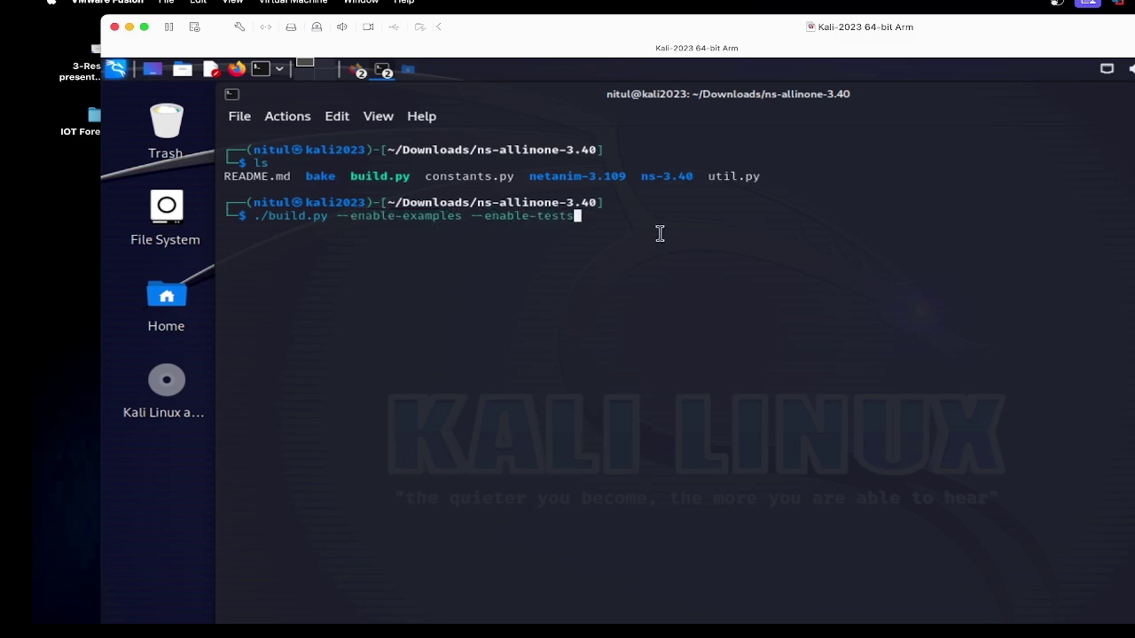
{"action": "key", "text": "Return"}
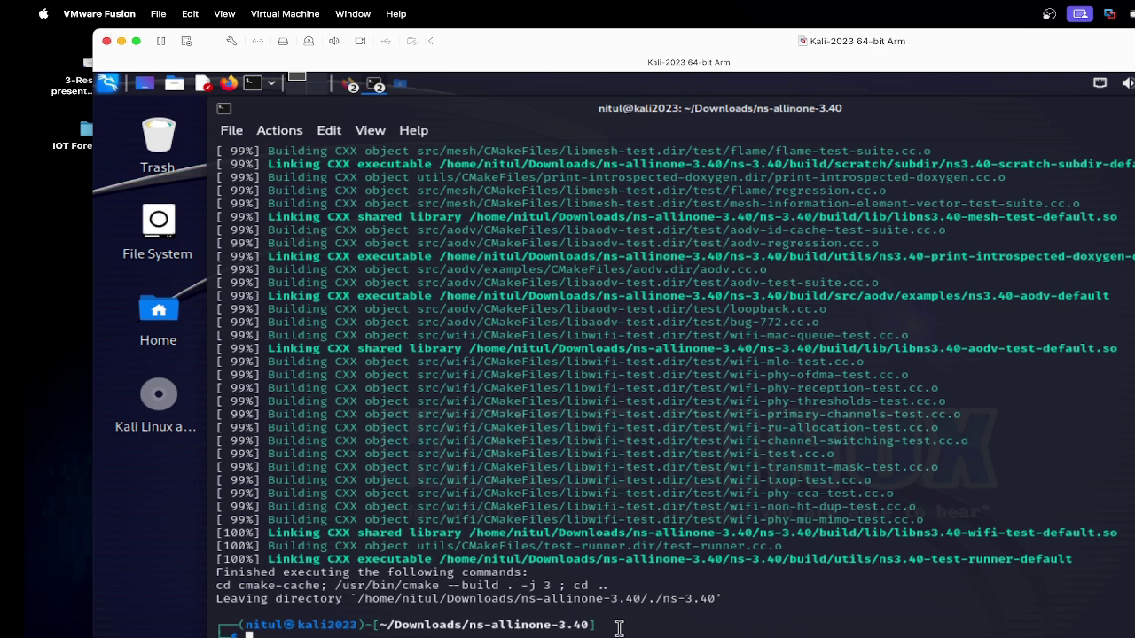
Step: Once the ns-3.40 build reaches 100%, start a fresh terminal in ~/Downloads
{"action": "type", "text": "c"}
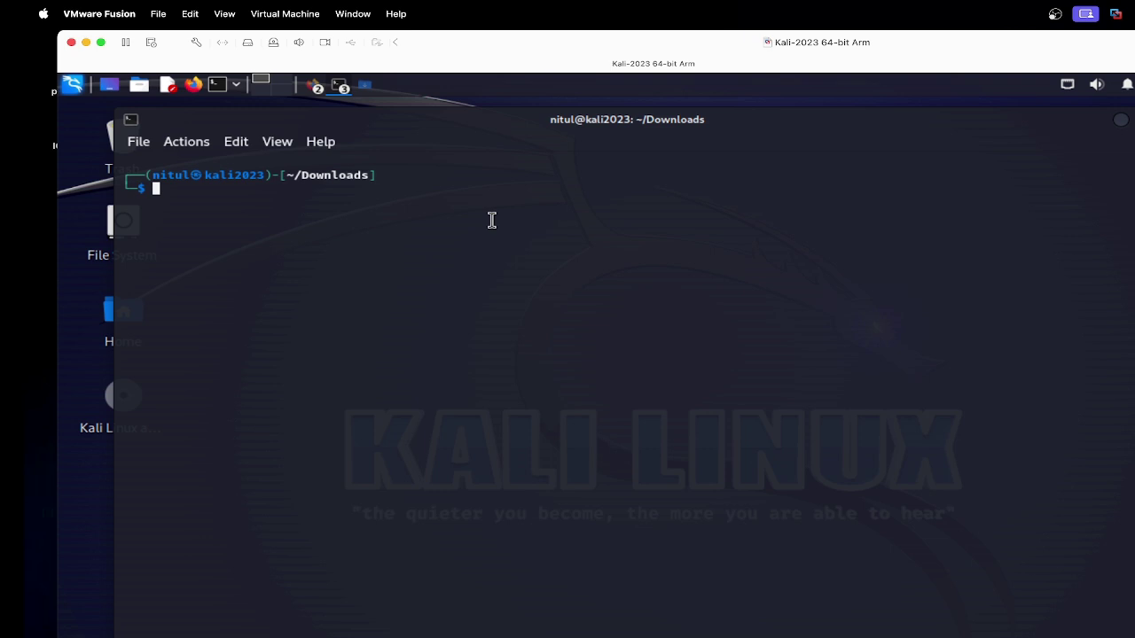
Step: Print the current Downloads path with pwd and list the folder with ls -l
{"action": "type", "text": "pwd"}
{"action": "key", "text": "Return"}
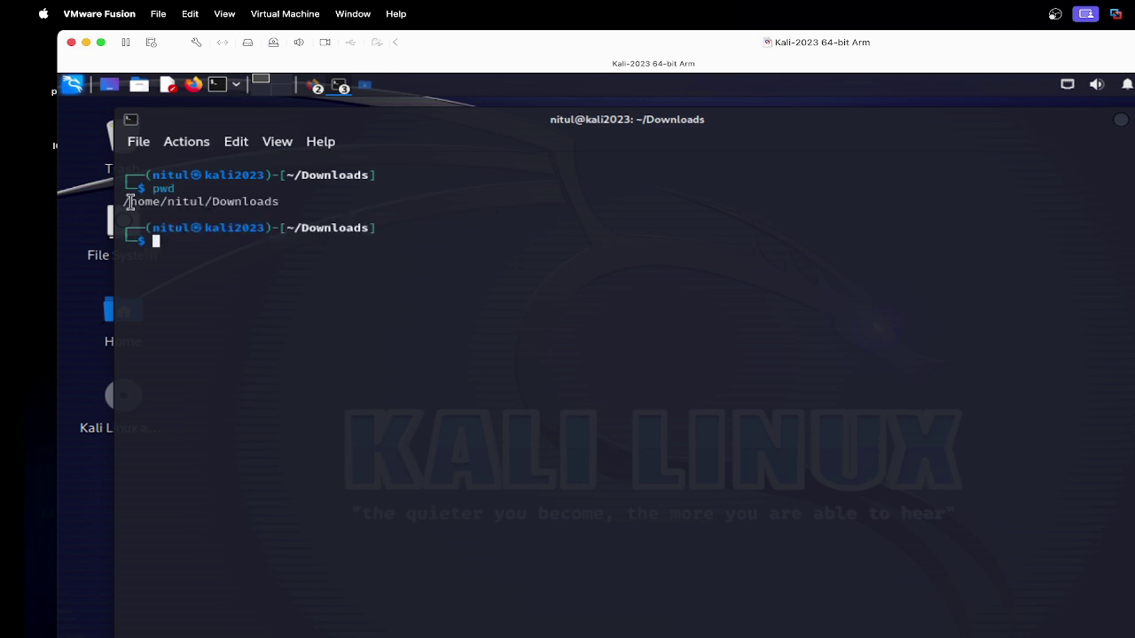
{"action": "left_click_drag", "start_coordinate": [129, 203], "coordinate": [369, 206]}
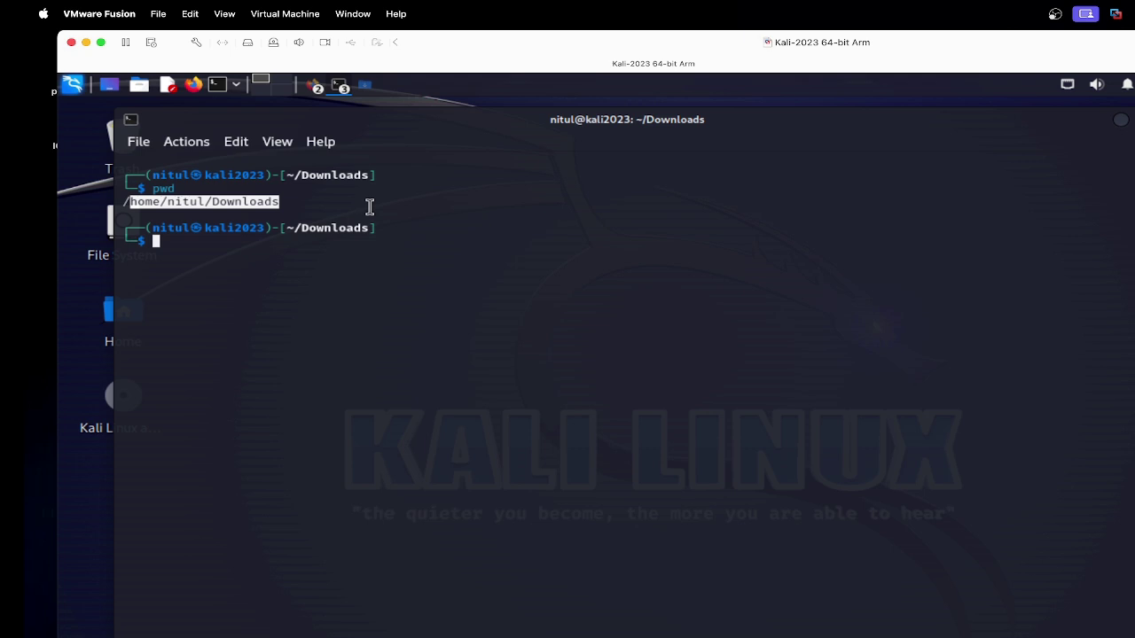
{"action": "left_click", "coordinate": [227, 256]}
{"action": "type", "text": "ls -l"}
{"action": "key", "text": "Return"}
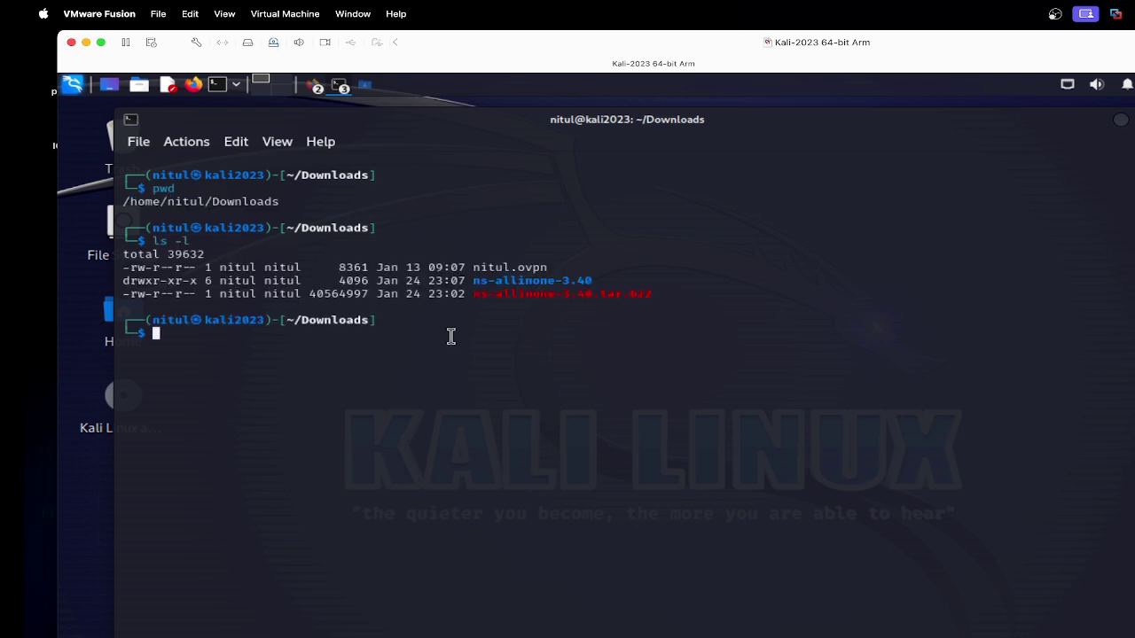
Step: Enter ns-allinone-3.40, list its contents, clear the screen and list again
{"action": "type", "text": "cd "}
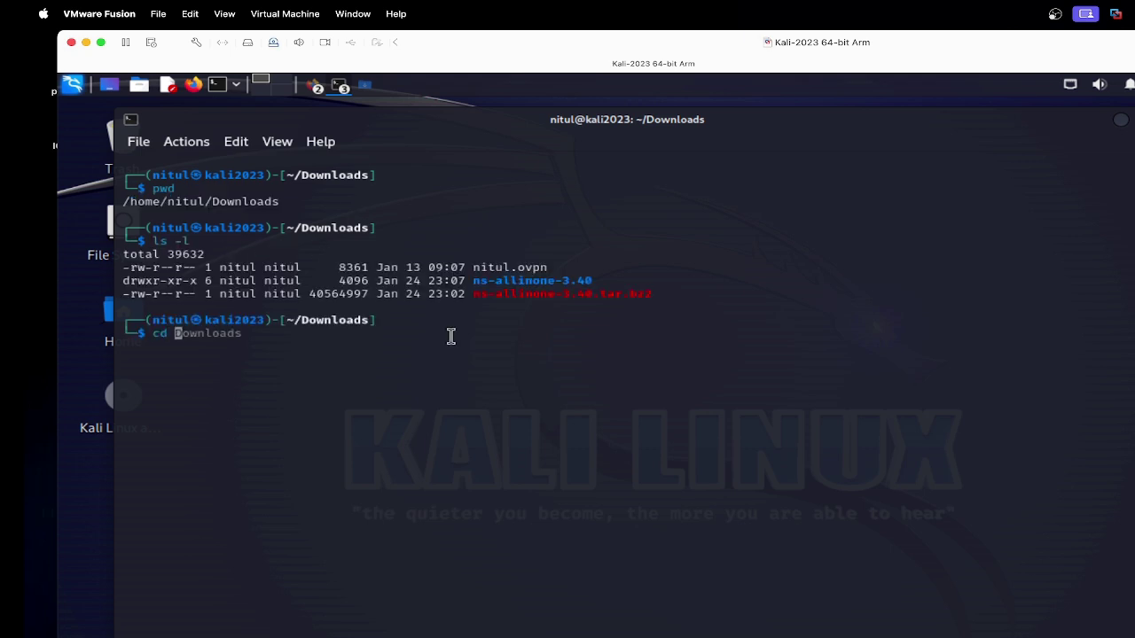
{"action": "type", "text": "ns-"}
{"action": "key", "text": "Tab"}
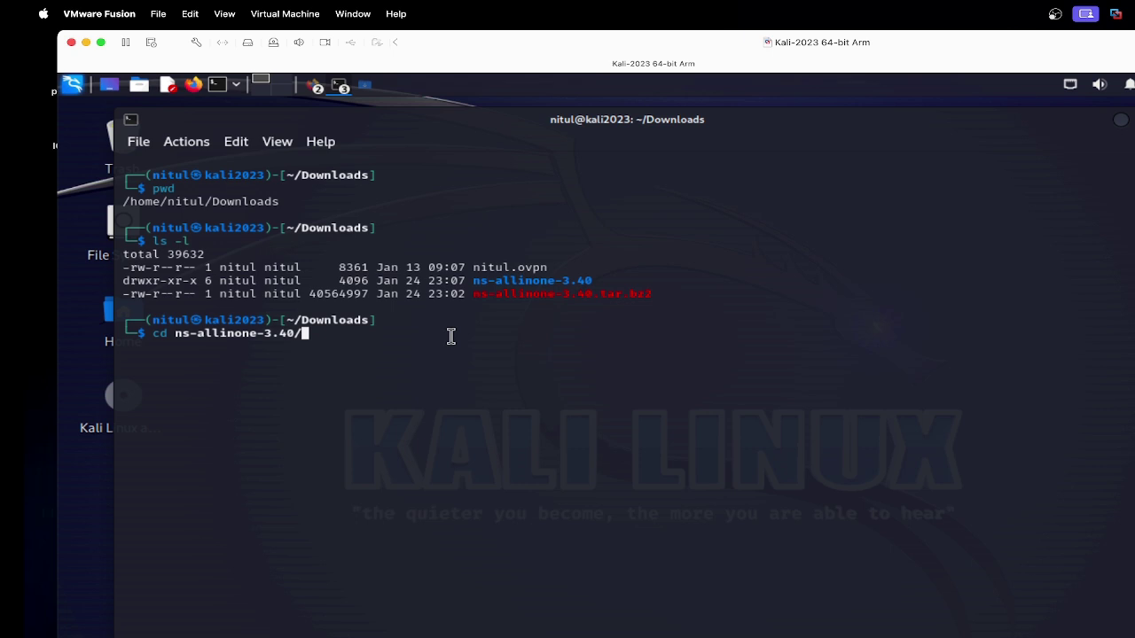
{"action": "key", "text": "Return"}
{"action": "type", "text": "ls -l"}
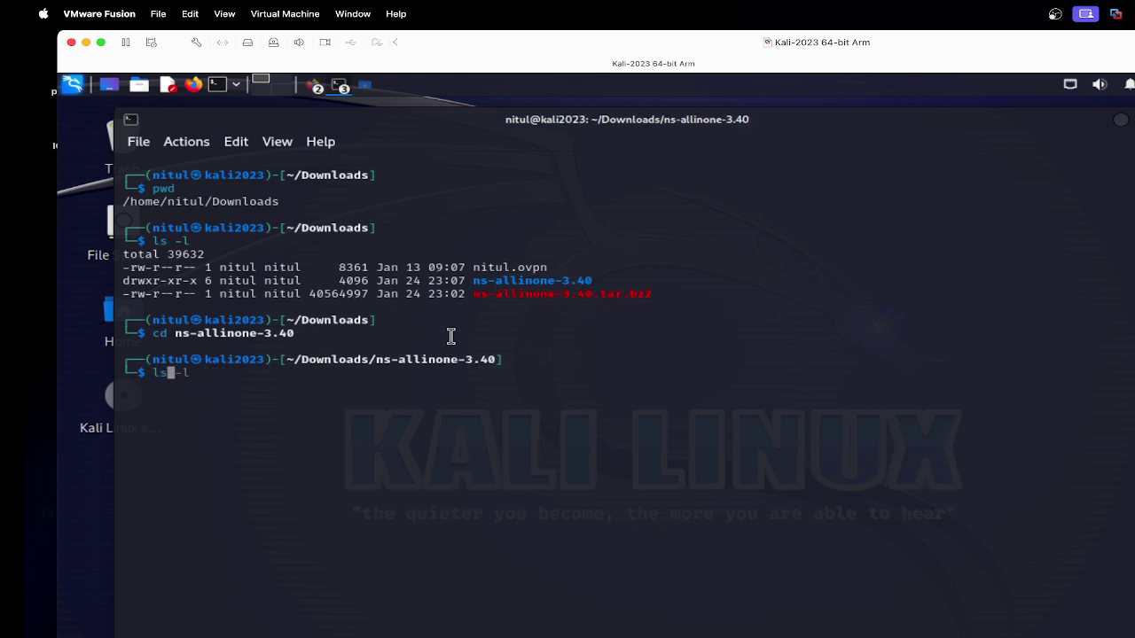
{"action": "key", "text": "Return"}
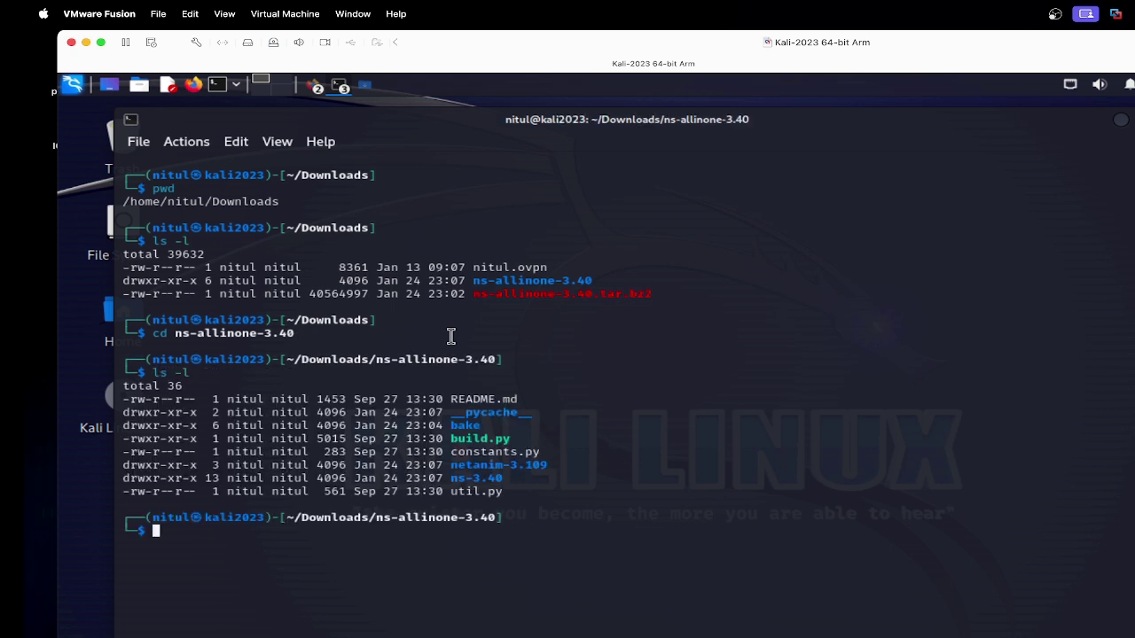
{"action": "type", "text": "cls"}
{"action": "key", "text": "Return"}
{"action": "type", "text": "clear"}
{"action": "key", "text": "Return"}
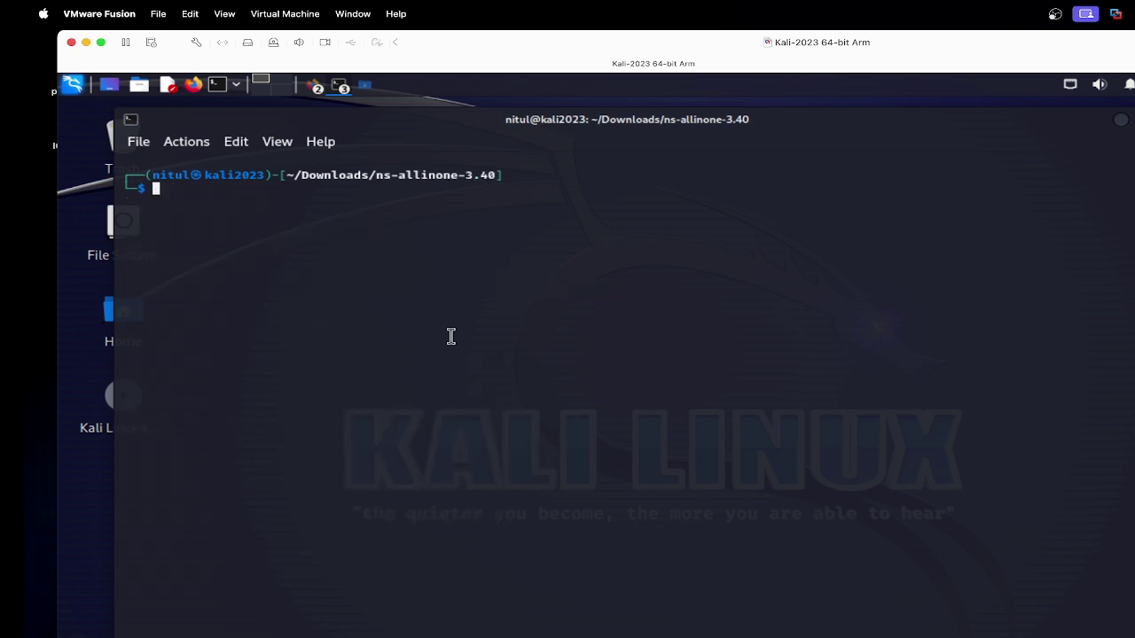
{"action": "type", "text": "ls -l"}
{"action": "key", "text": "Return"}
Step: Enter the ns-3.40 folder, clear, confirm the path with pwd and list it with ls -l
{"action": "type", "text": "c"}
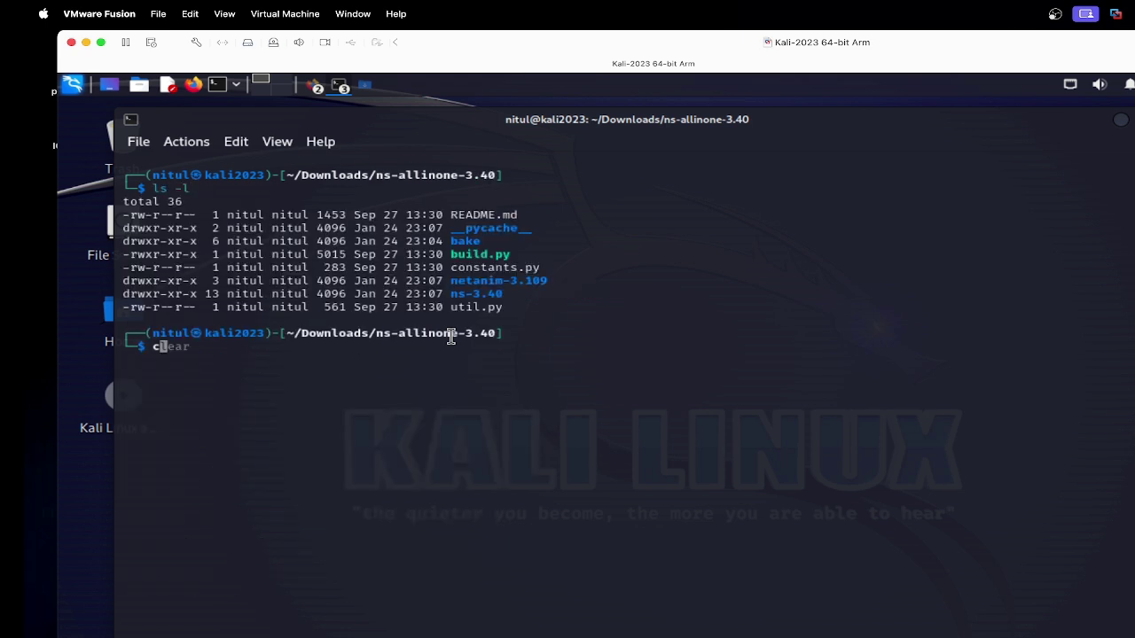
{"action": "type", "text": "d ns-"}
{"action": "key", "text": "Tab"}
{"action": "key", "text": "Return"}
{"action": "type", "text": "clear"}
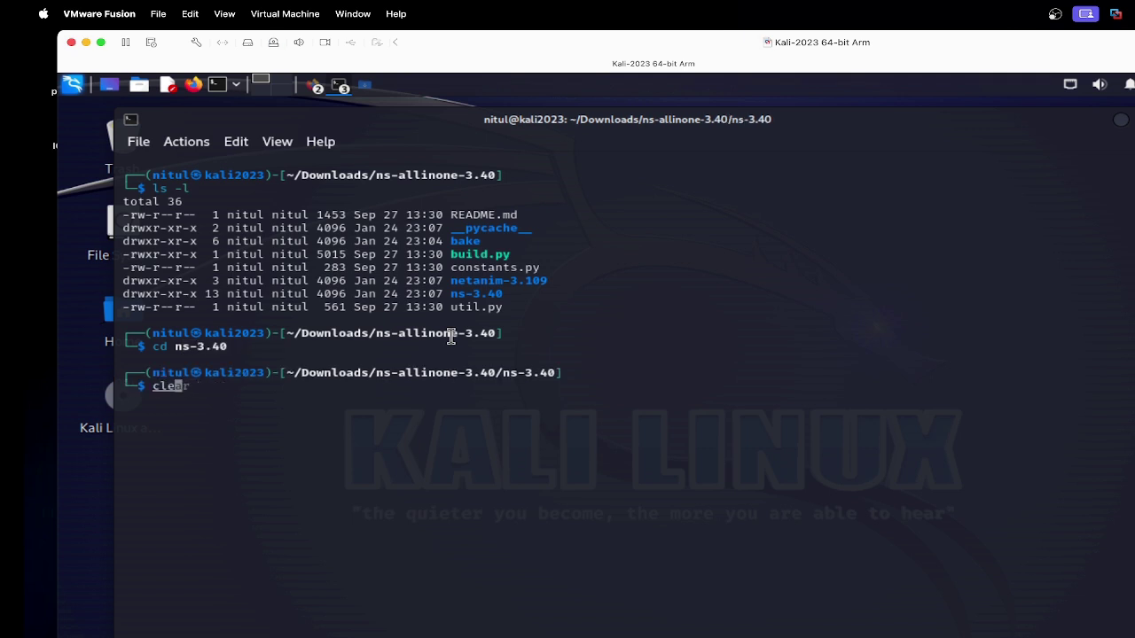
{"action": "key", "text": "Return"}
{"action": "type", "text": "pwd"}
{"action": "key", "text": "Return"}
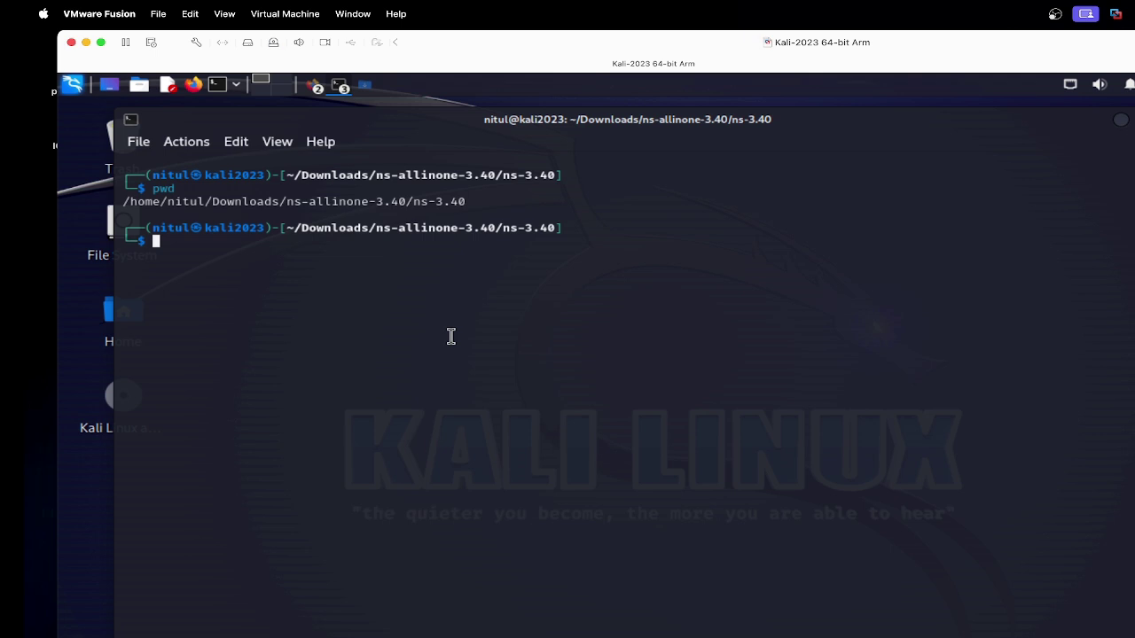
{"action": "type", "text": "ls -l"}
{"action": "key", "text": "Return"}
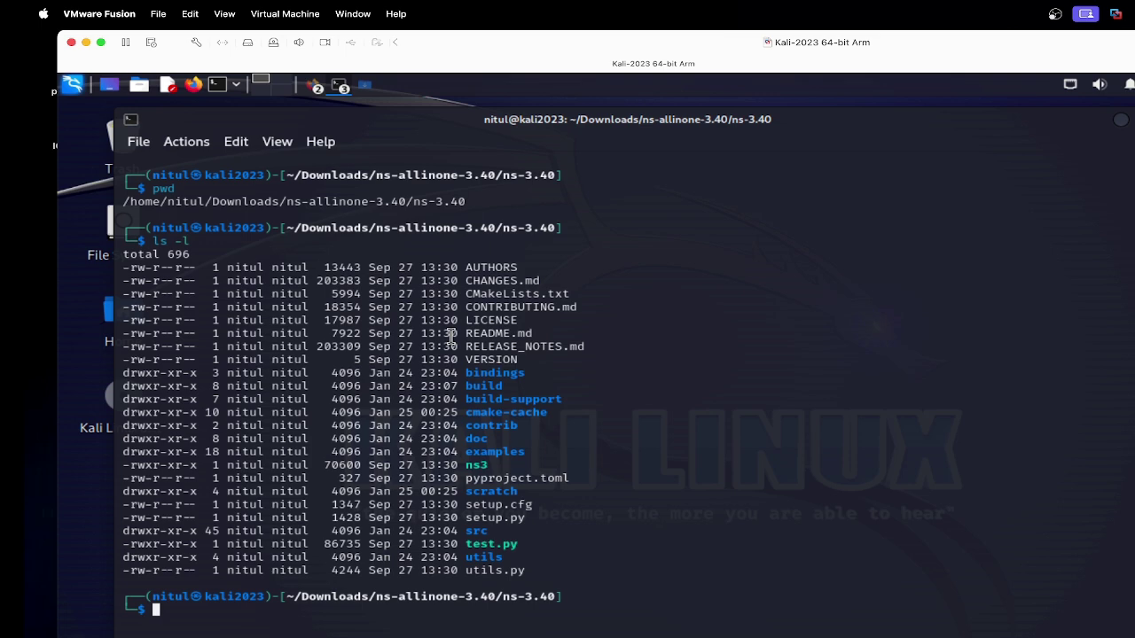
{"action": "type", "text": "ls -l examples"}
{"action": "key", "text": "Return"}
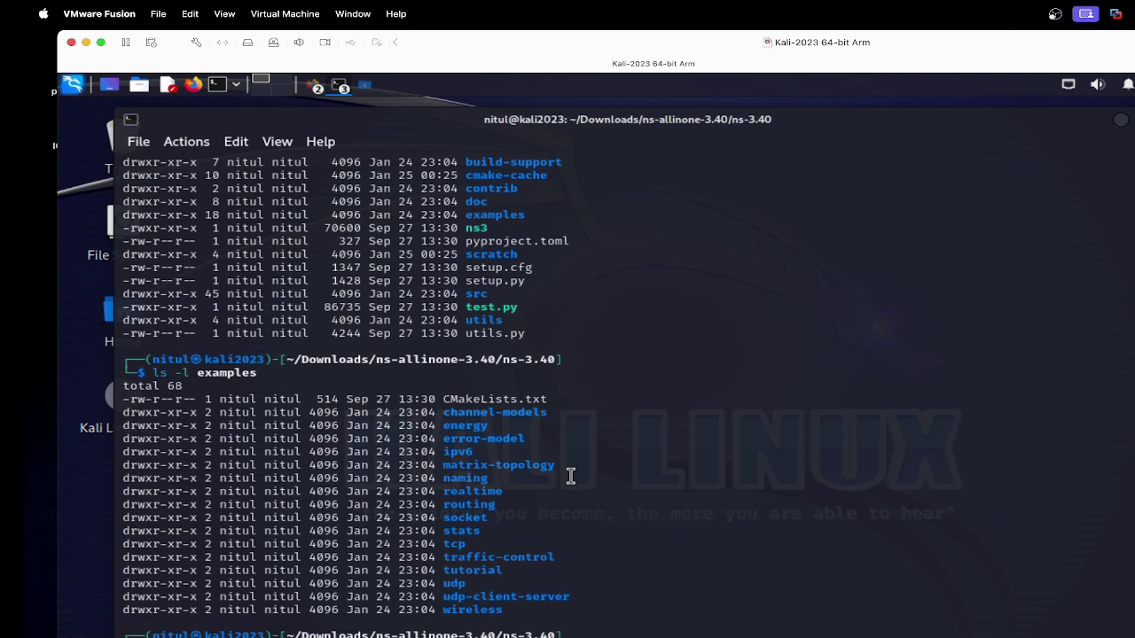
{"action": "key", "text": "Return"}
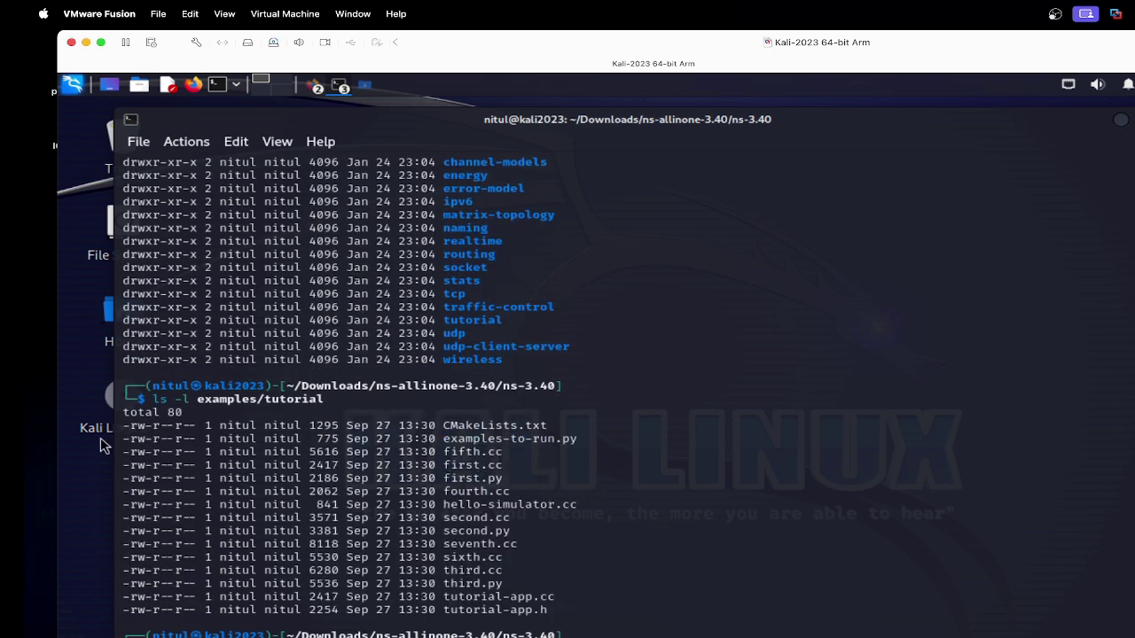
{"action": "left_click_drag", "start_coordinate": [120, 432], "coordinate": [624, 605]}
{"action": "left_click", "coordinate": [523, 585]}
{"action": "left_click_drag", "start_coordinate": [123, 426], "coordinate": [564, 607]}
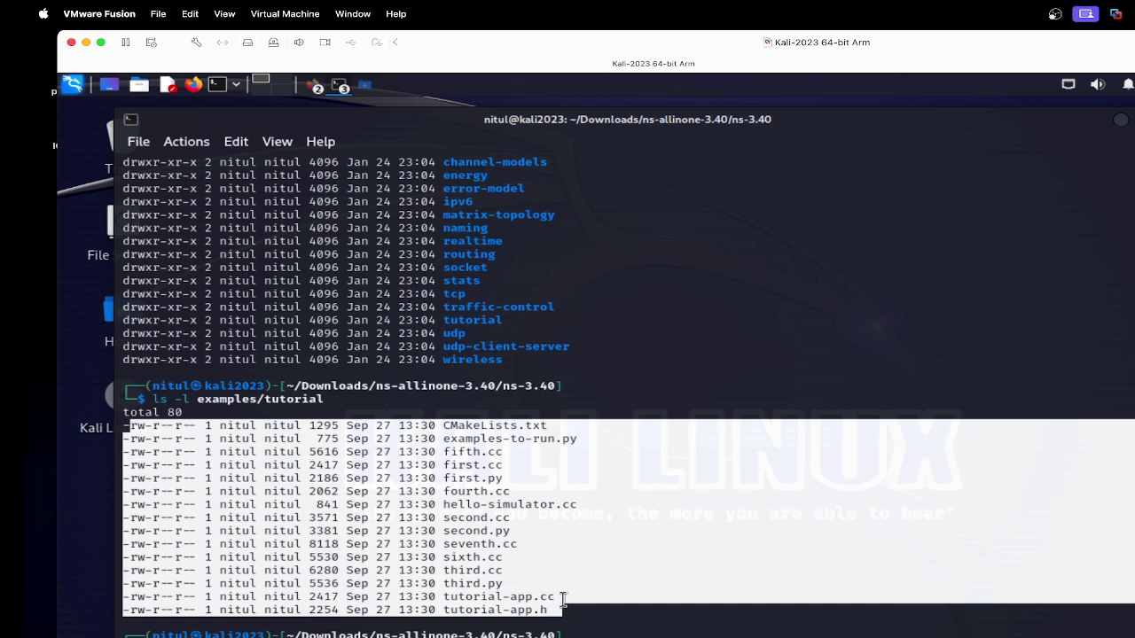
{"action": "left_click", "coordinate": [570, 576]}
{"action": "left_click_drag", "start_coordinate": [443, 453], "coordinate": [507, 455]}
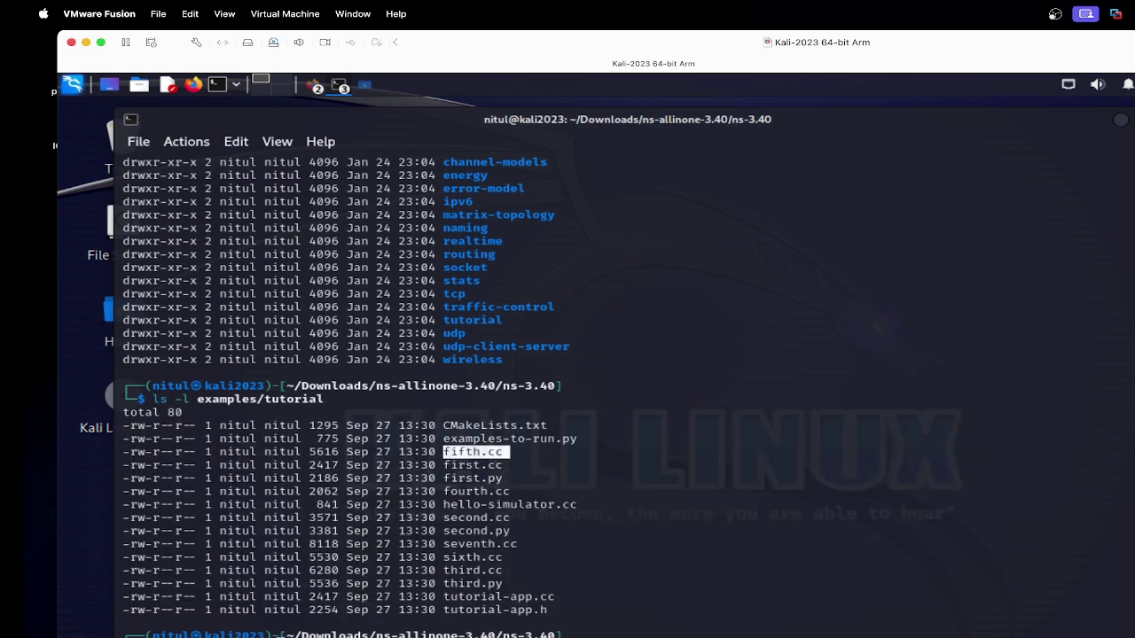
{"action": "left_click", "coordinate": [449, 543]}
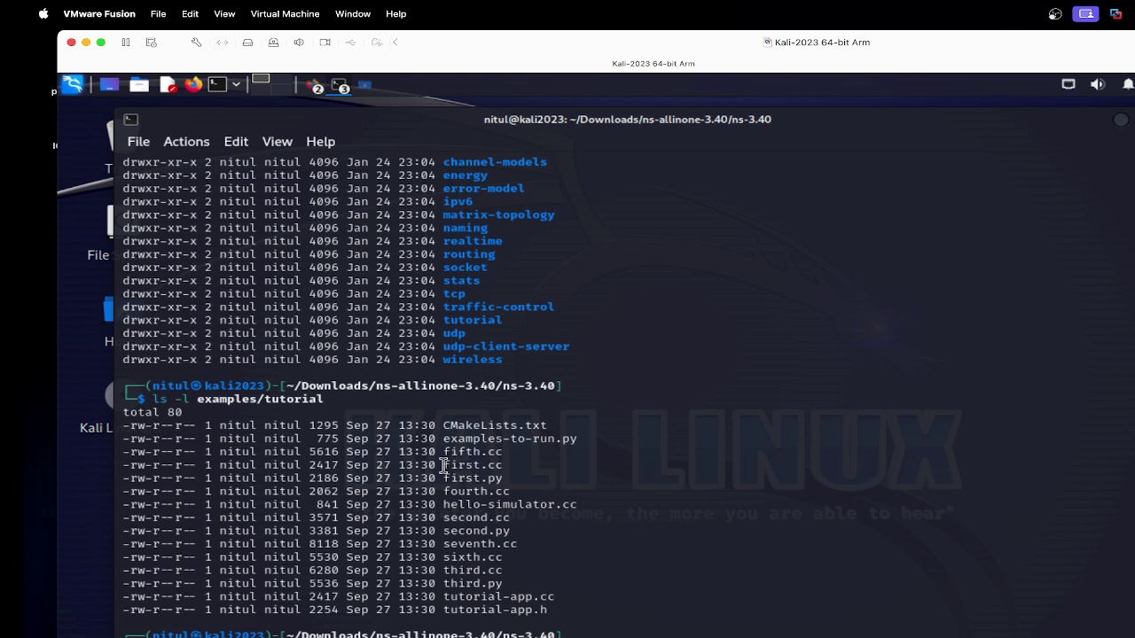
{"action": "left_click_drag", "start_coordinate": [442, 466], "coordinate": [507, 465]}
{"action": "left_click", "coordinate": [555, 477]}
Step: List the ns-3.40 folder and print the working directory, noting the scratch folder's permissions
{"action": "type", "text": "ls -l"}
{"action": "key", "text": "Return"}
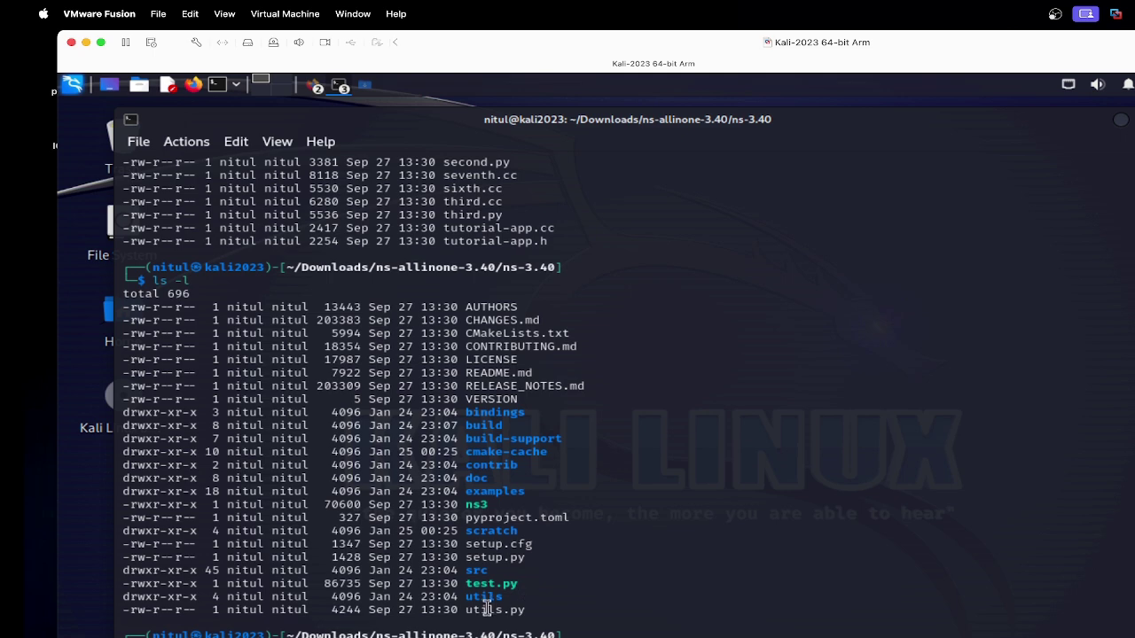
{"action": "type", "text": "pwd"}
{"action": "key", "text": "Return"}
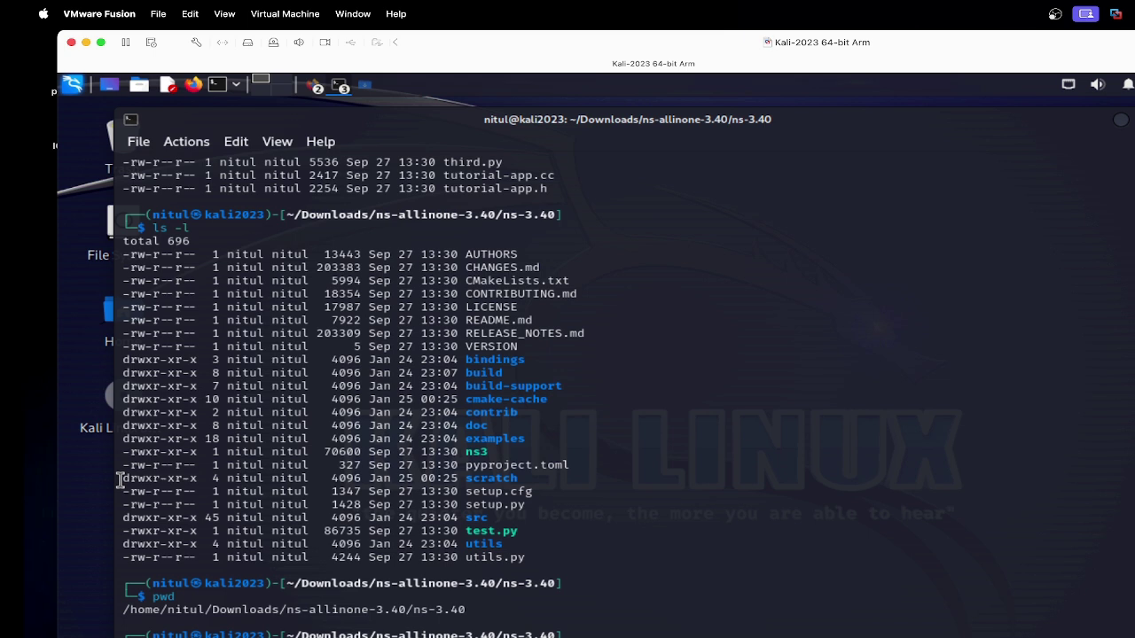
{"action": "left_click_drag", "start_coordinate": [122, 478], "coordinate": [541, 474]}
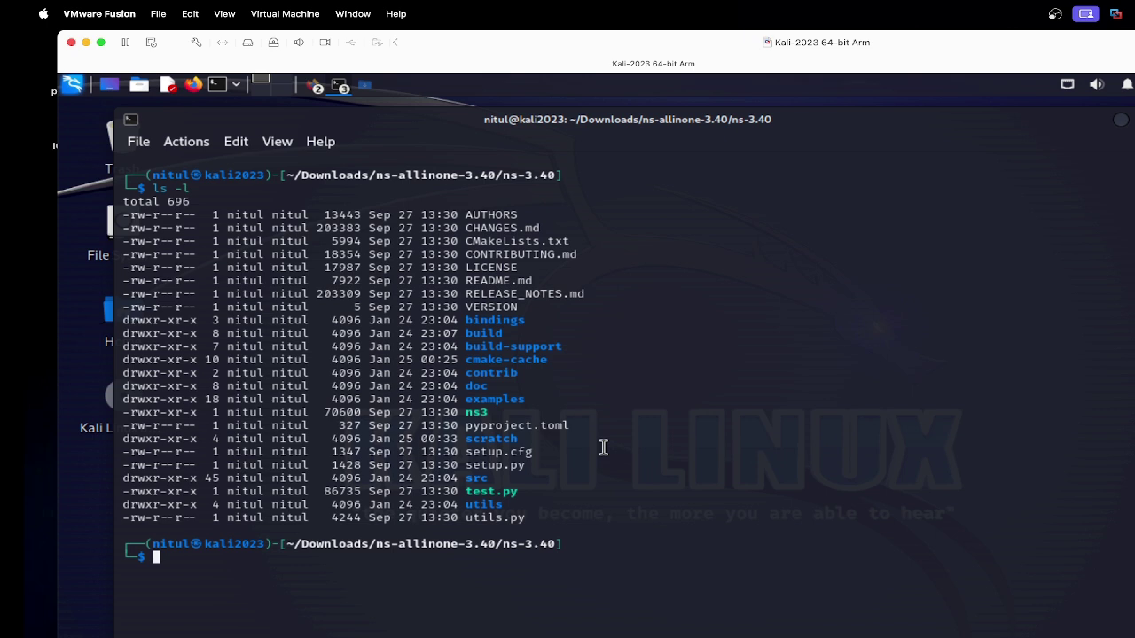
Step: Run ls -l examples/tutorial/first.cc to confirm the 2417-byte file exists
{"action": "type", "text": "ls -l ex"}
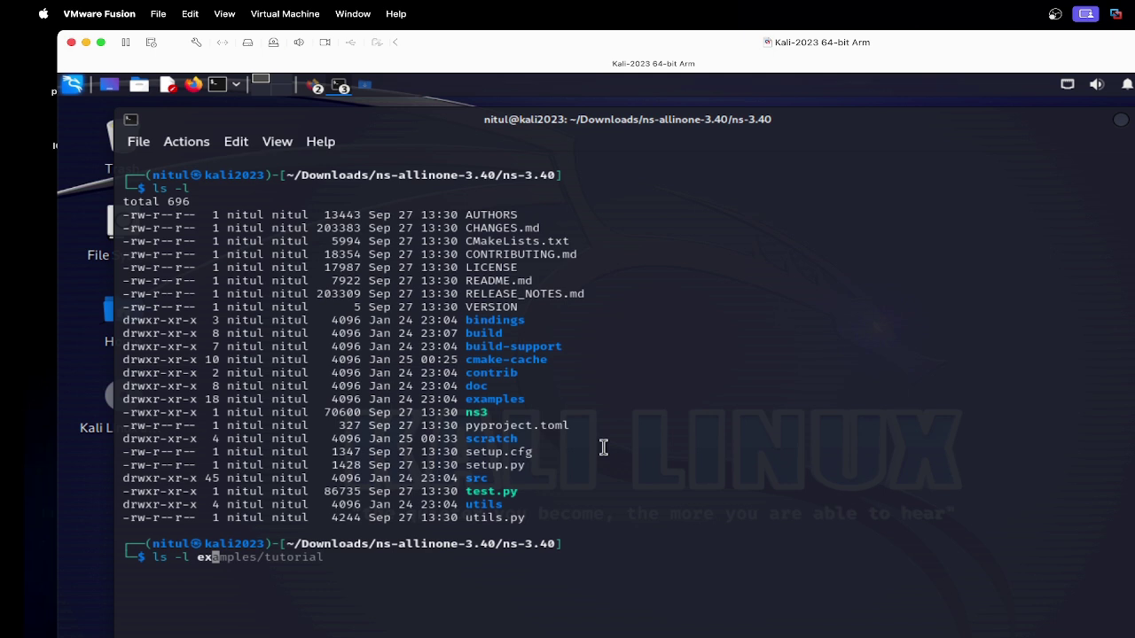
{"action": "key", "text": "Tab"}
{"action": "type", "text": "tu"}
{"action": "key", "text": "Tab"}
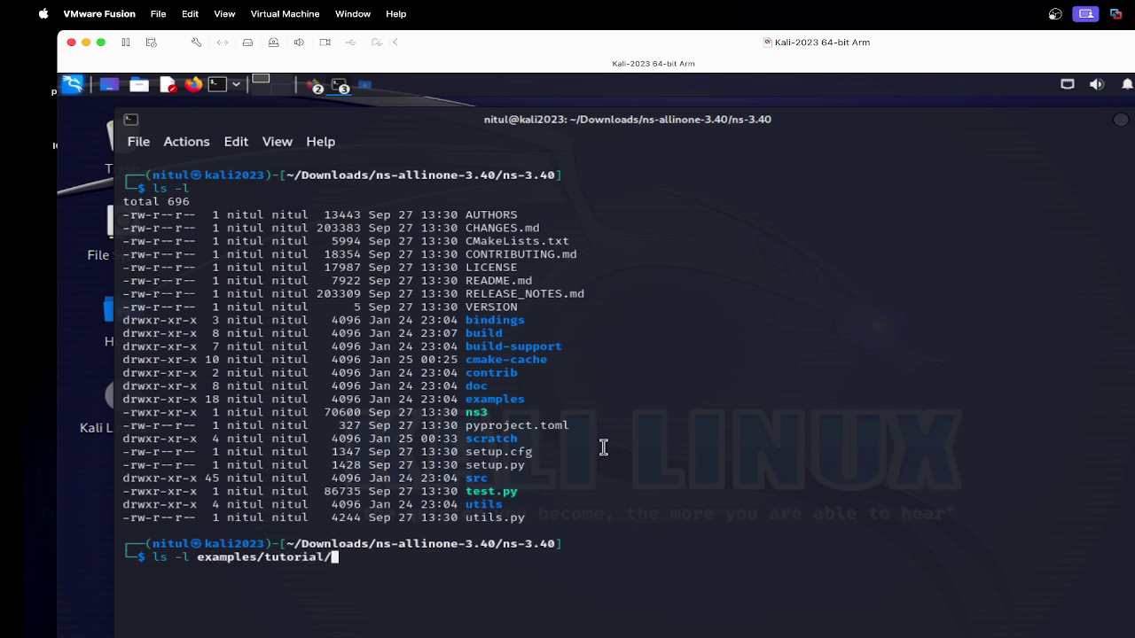
{"action": "type", "text": "first.cc"}
{"action": "key", "text": "Return"}
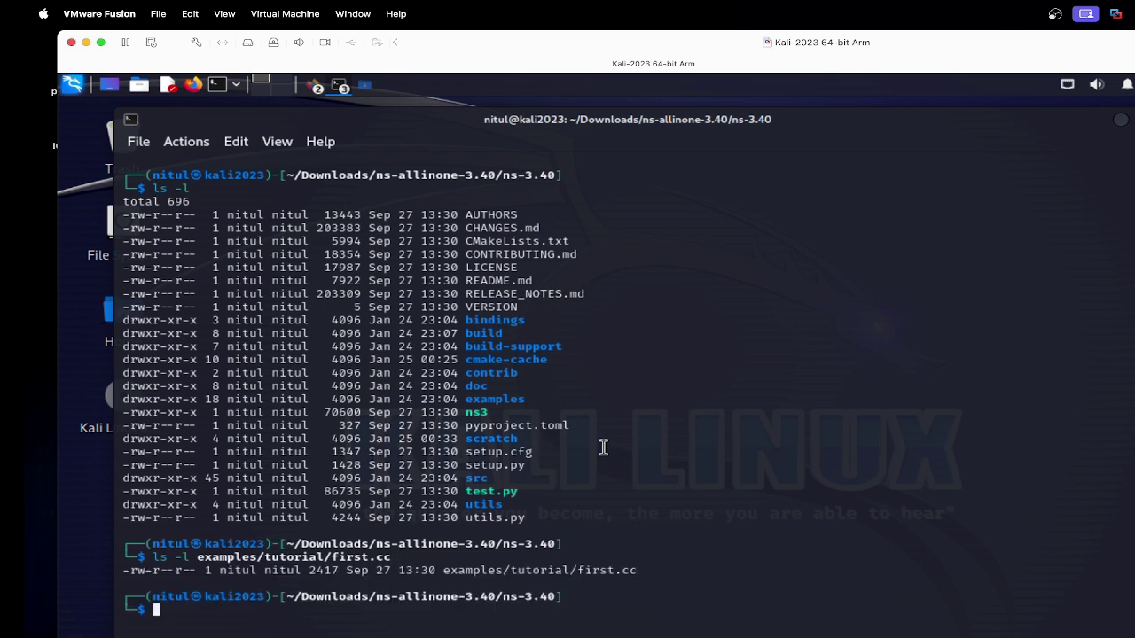
Step: Copy examples/tutorial/first.cc into scratch and list scratch/first.cc to confirm the copy
{"action": "type", "text": "cp "}
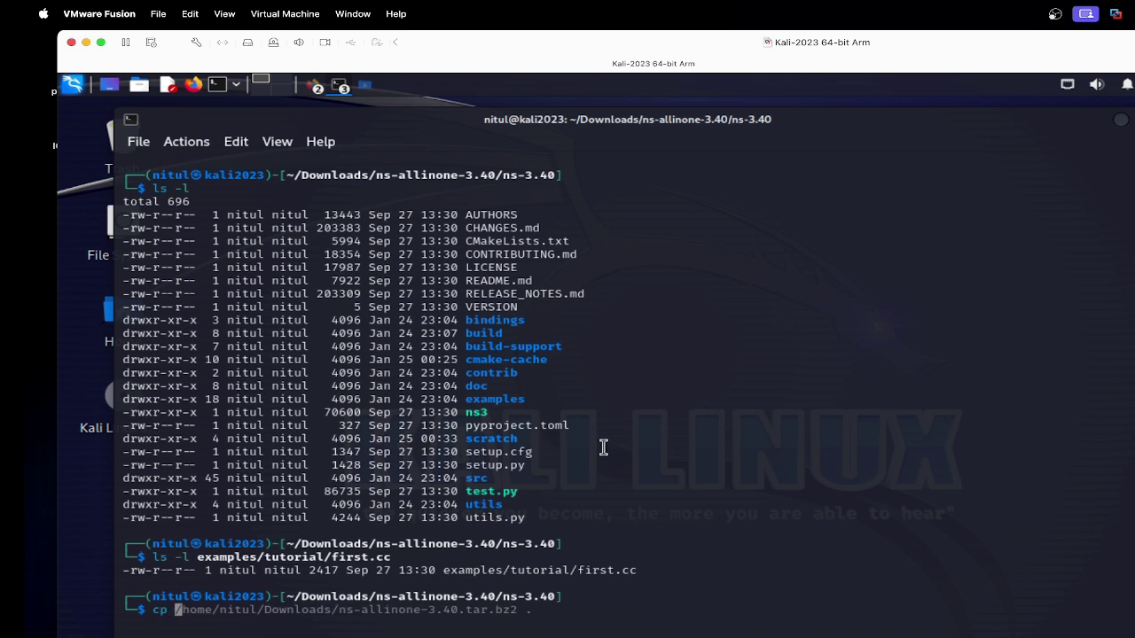
{"action": "type", "text": "exam"}
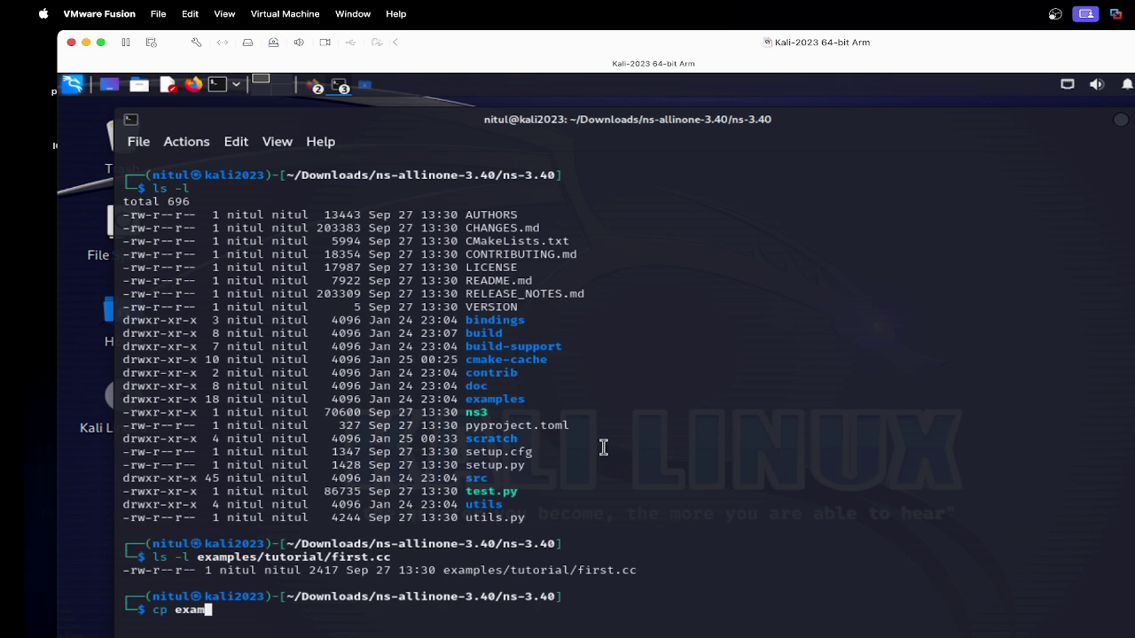
{"action": "key", "text": "Tab"}
{"action": "type", "text": "tu"}
{"action": "key", "text": "Tab"}
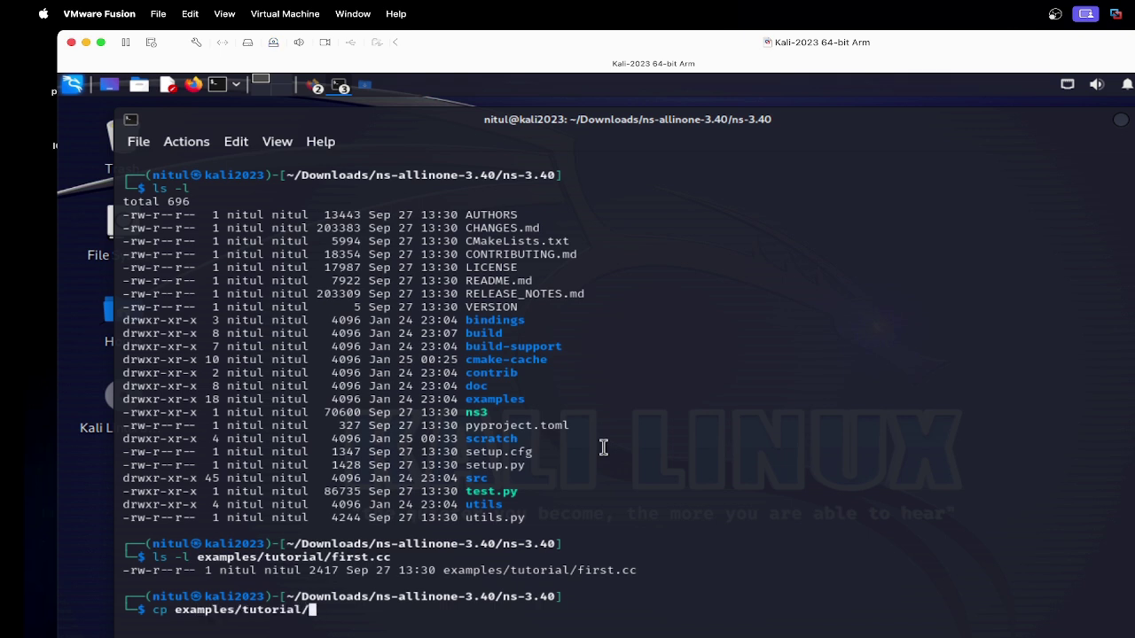
{"action": "type", "text": "first.cc sc"}
{"action": "key", "text": "Tab"}
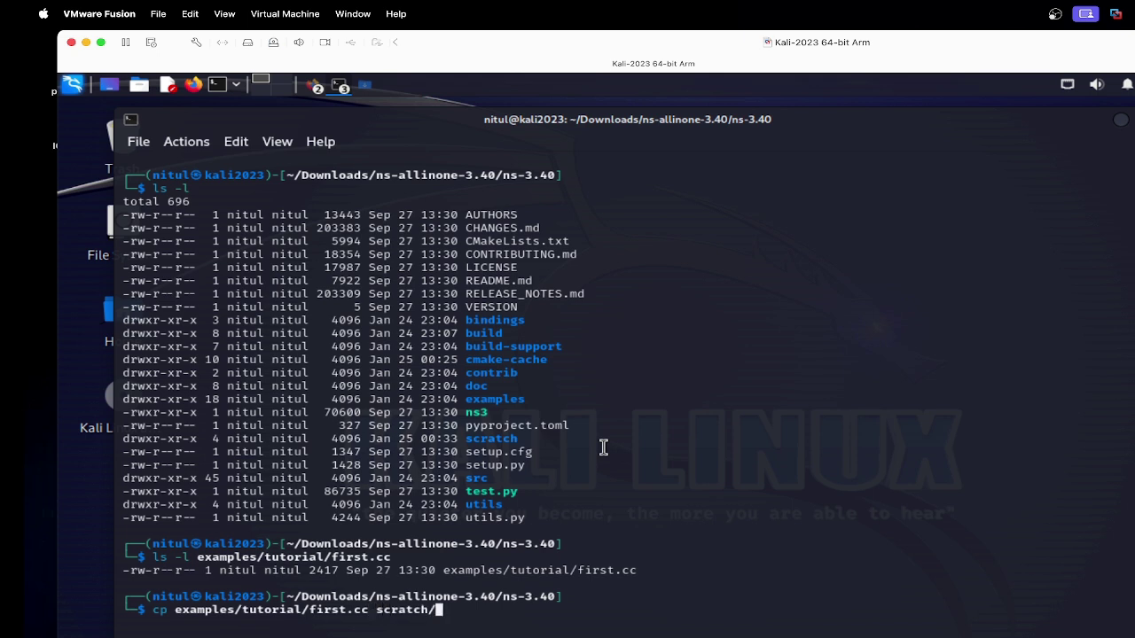
{"action": "key", "text": "Return"}
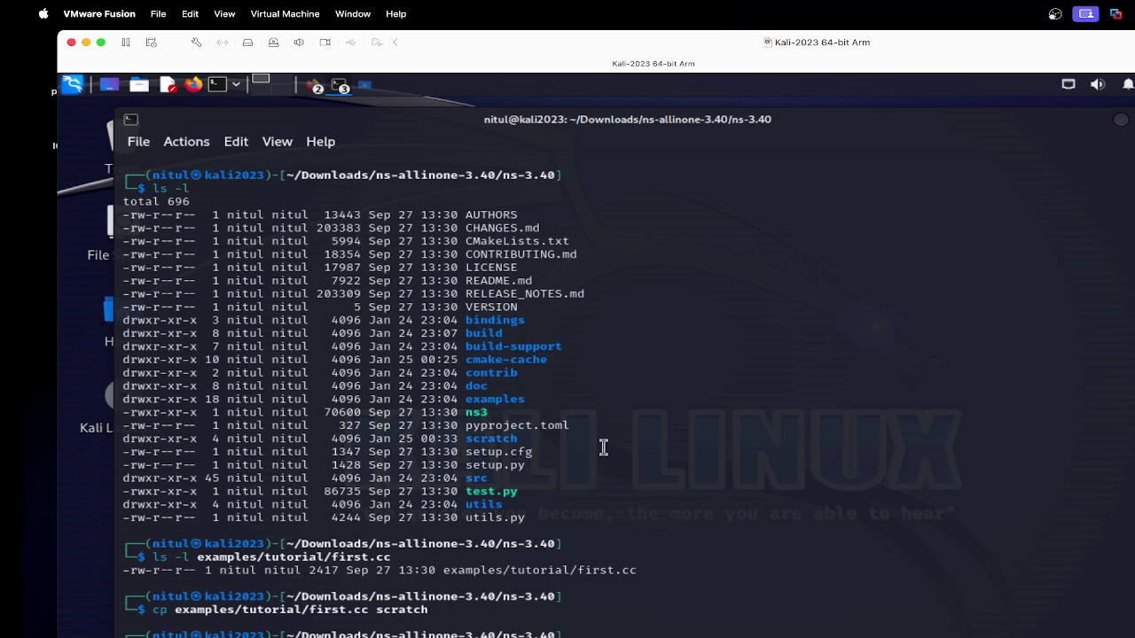
{"action": "key", "text": "Return"}
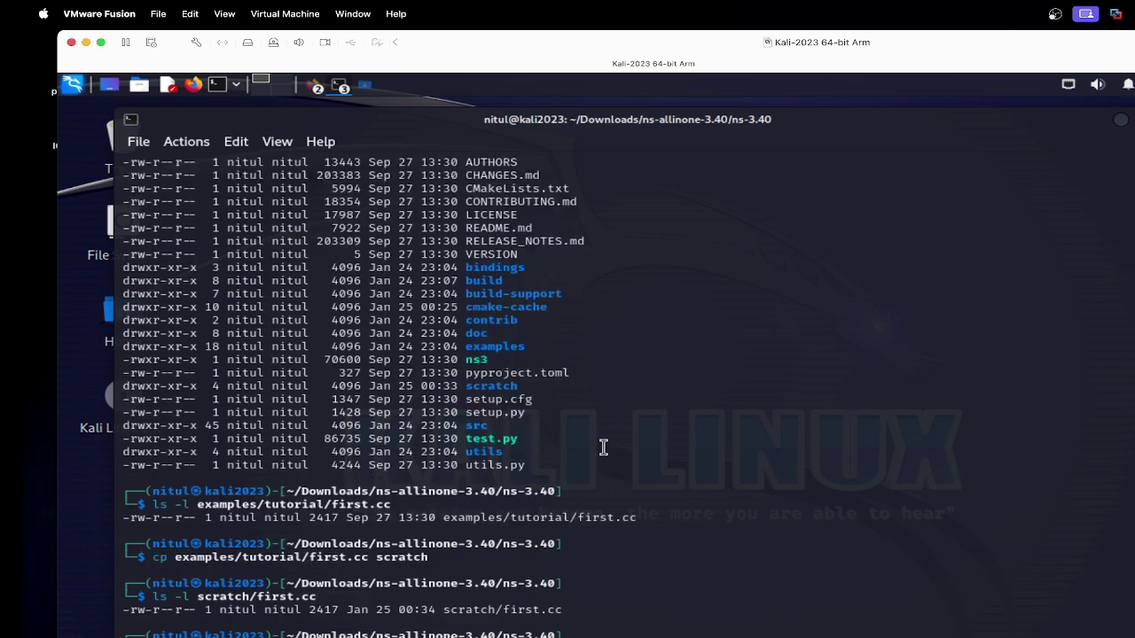
Step: Clear the terminal with Ctrl+L and list the ns-3.40 folder, locating the ns3 script
{"action": "key", "text": "ctrl+l"}
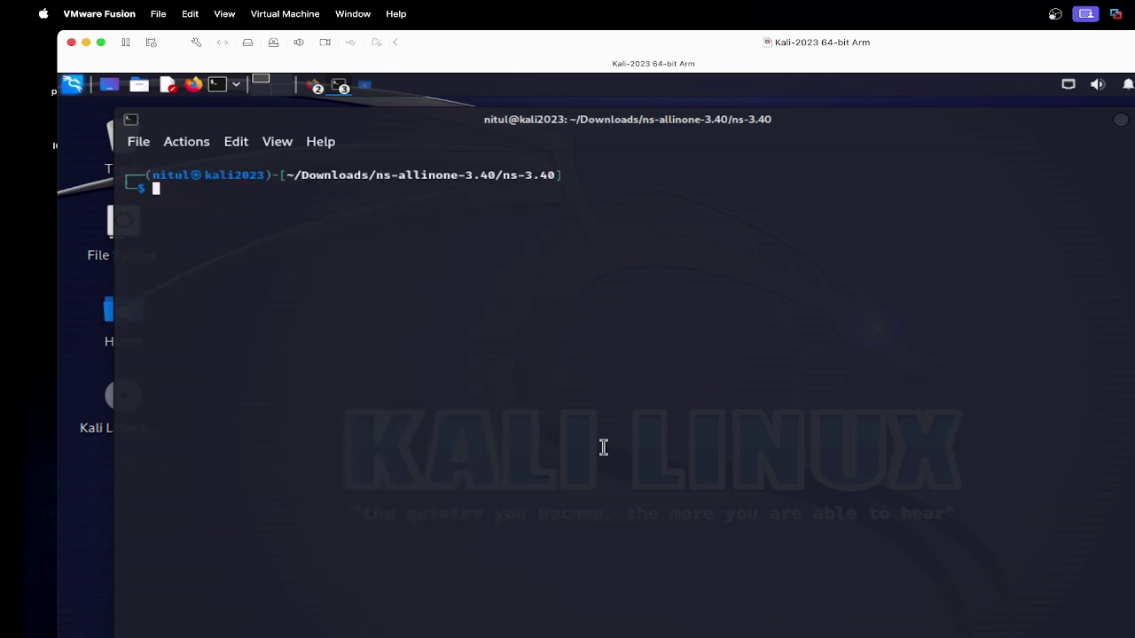
{"action": "type", "text": "ls"}
{"action": "key", "text": "Return"}
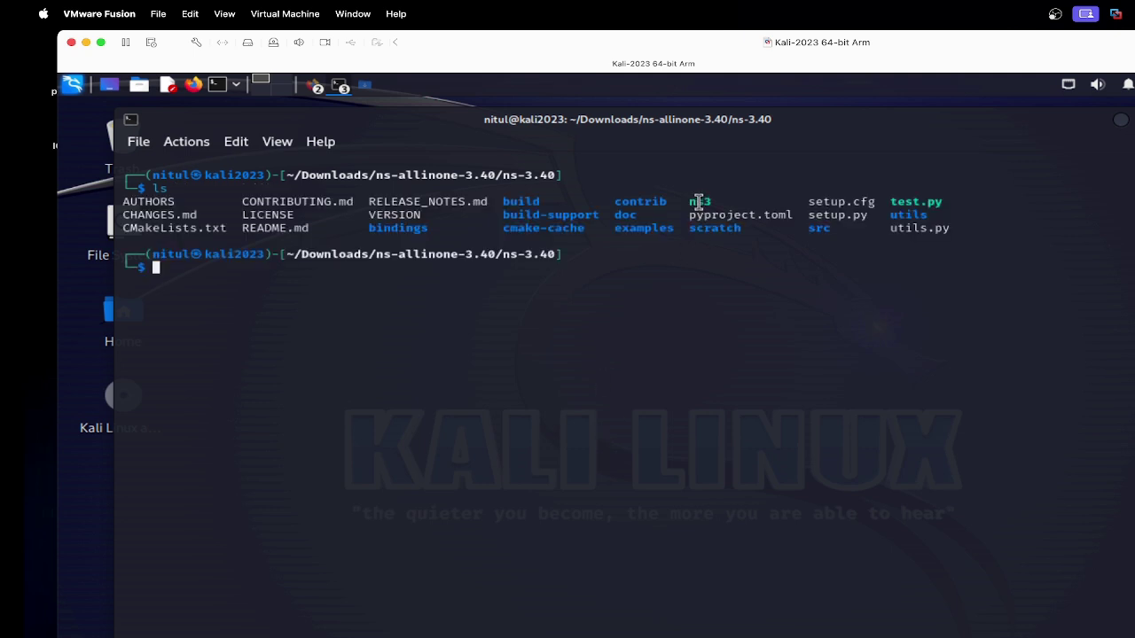
{"action": "left_click_drag", "start_coordinate": [689, 202], "coordinate": [717, 203]}
{"action": "left_click", "coordinate": [693, 279]}
Step: Run ./ns3 run scratch/first.c, which fails, then recall the command for correction
{"action": "type", "text": "./ns3 "}
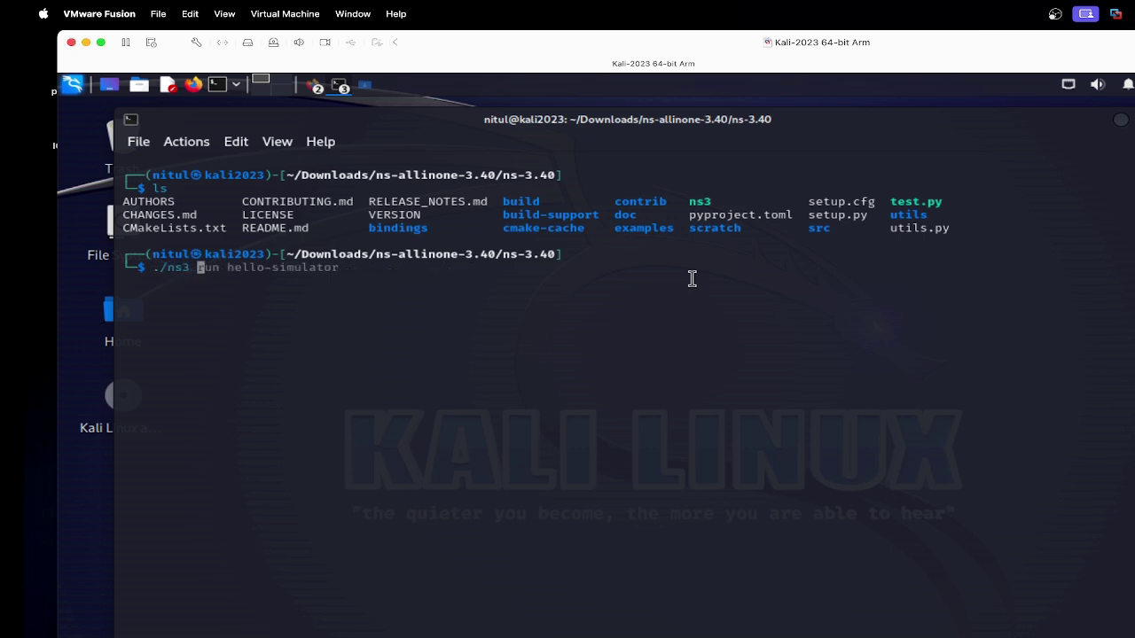
{"action": "type", "text": "run scr"}
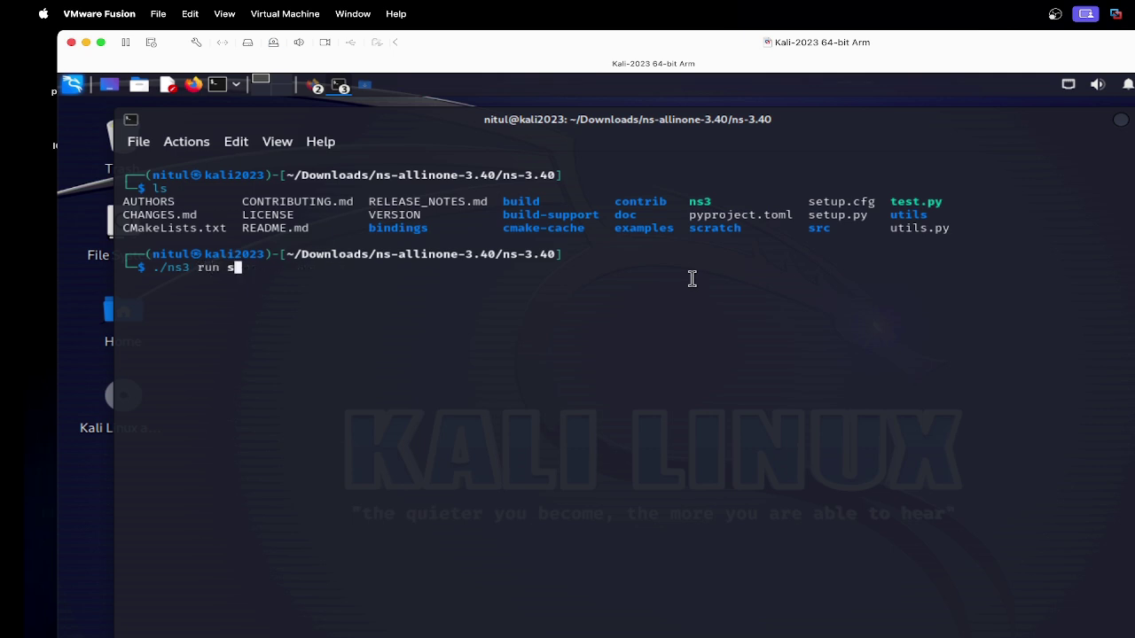
{"action": "key", "text": "Tab"}
{"action": "type", "text": "first.c"}
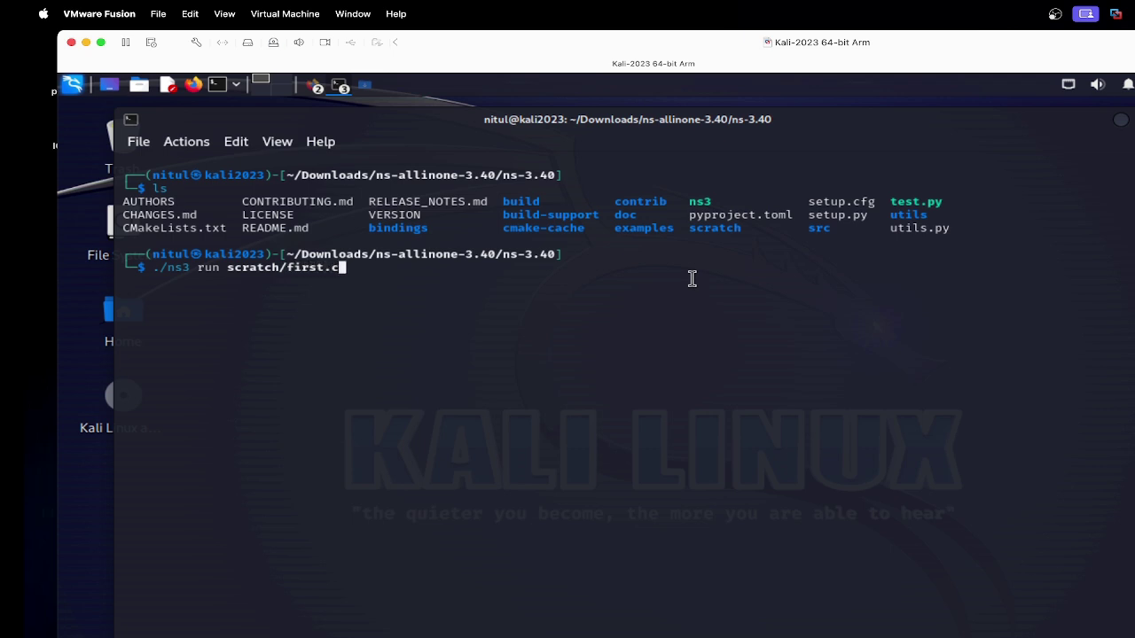
{"action": "key", "text": "Return"}
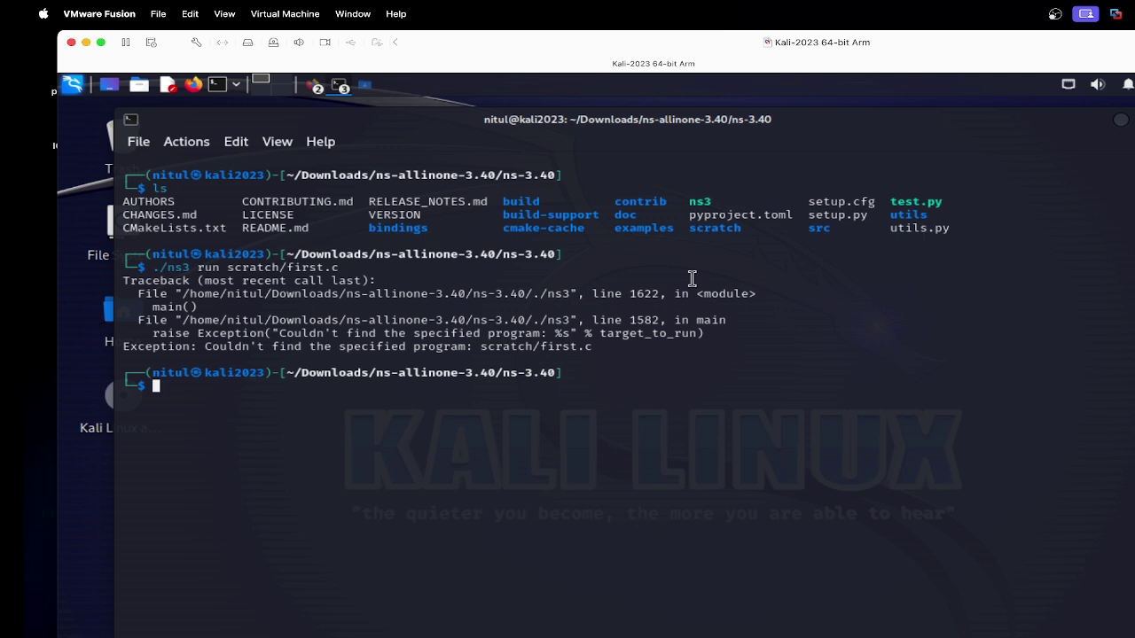
{"action": "key", "text": "Up"}
Step: Run ./ns3 run scratch/first.cc and inspect the 1024-byte echo between 10.1.1.1 and 10.1.1.2
{"action": "type", "text": "c"}
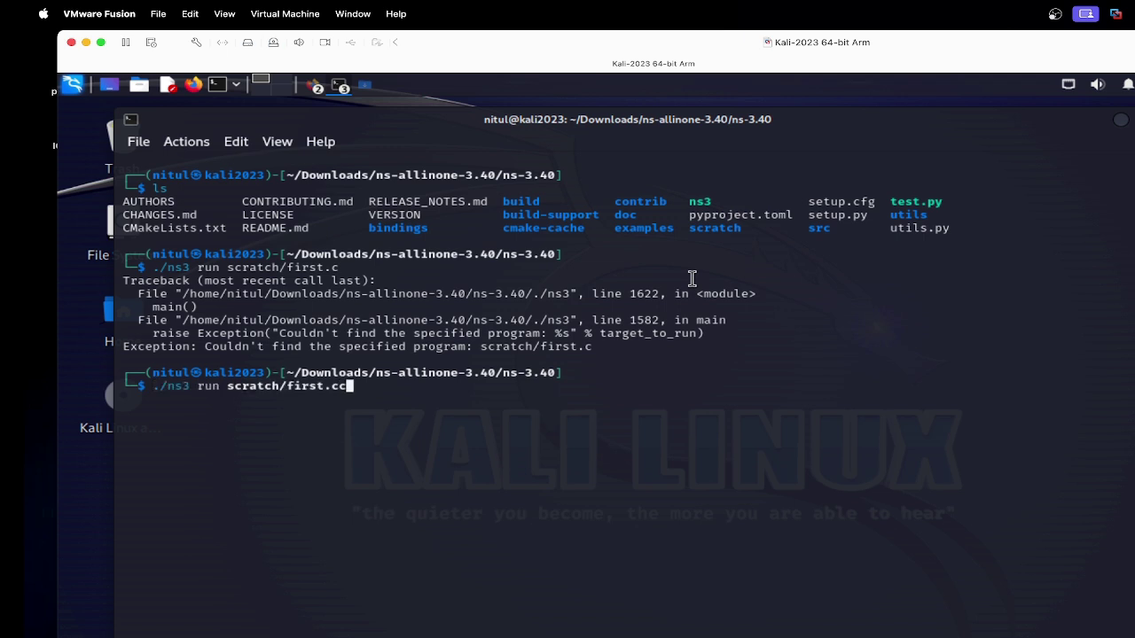
{"action": "key", "text": "Return"}
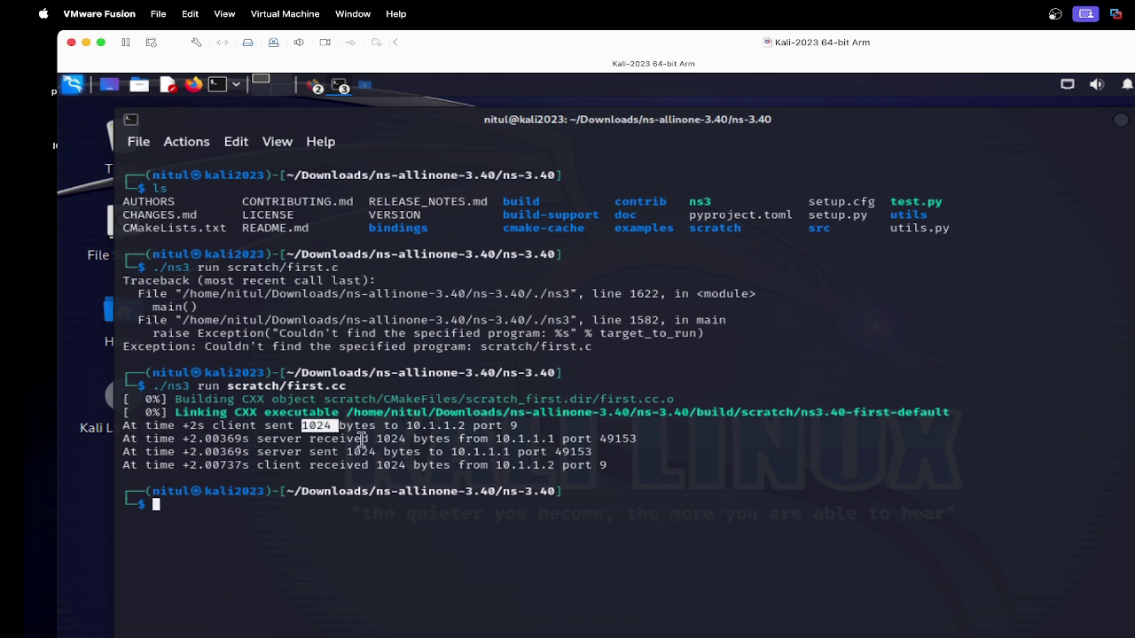
{"action": "double_click", "coordinate": [435, 427]}
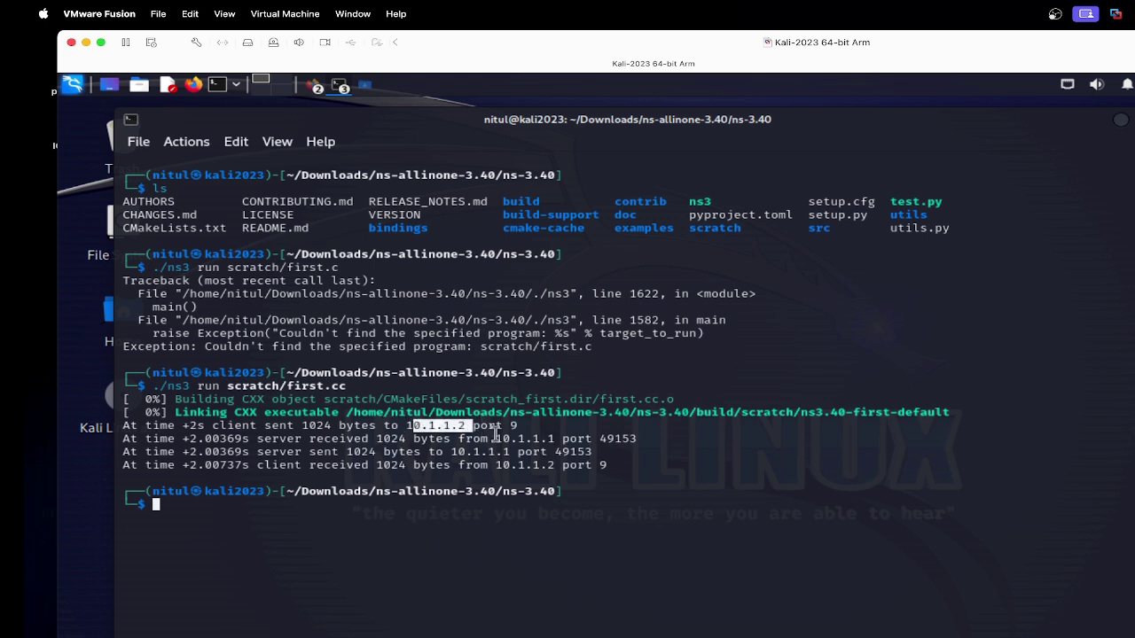
{"action": "left_click", "coordinate": [534, 460]}
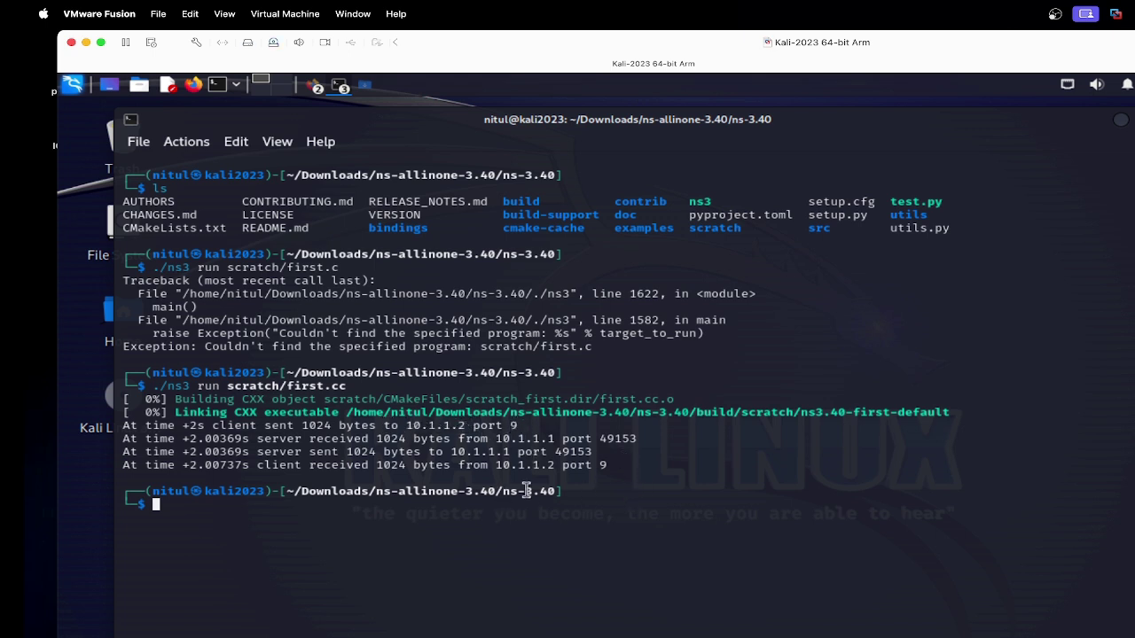